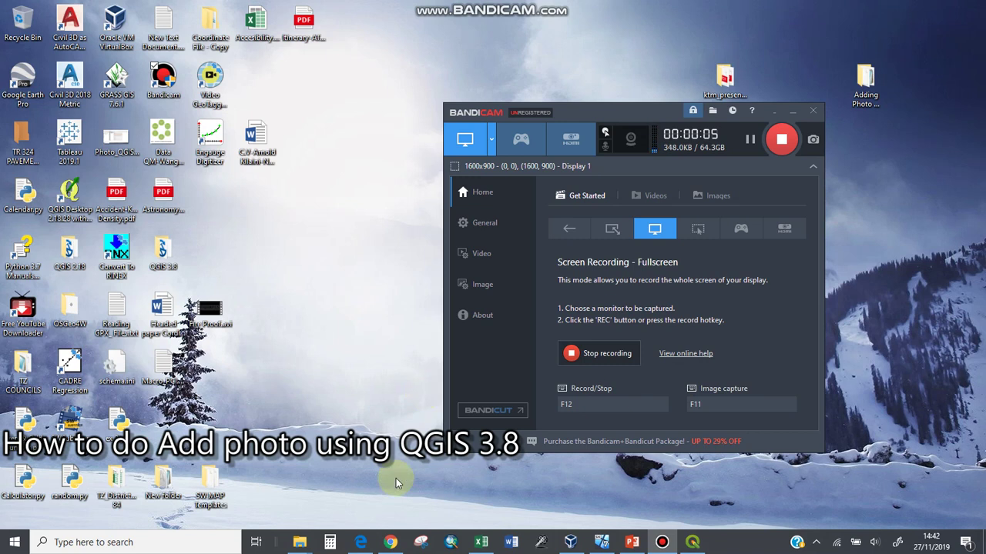
Bring QGIS to the front and open the Data Source Manager to add a vector layer.
click(691, 542)
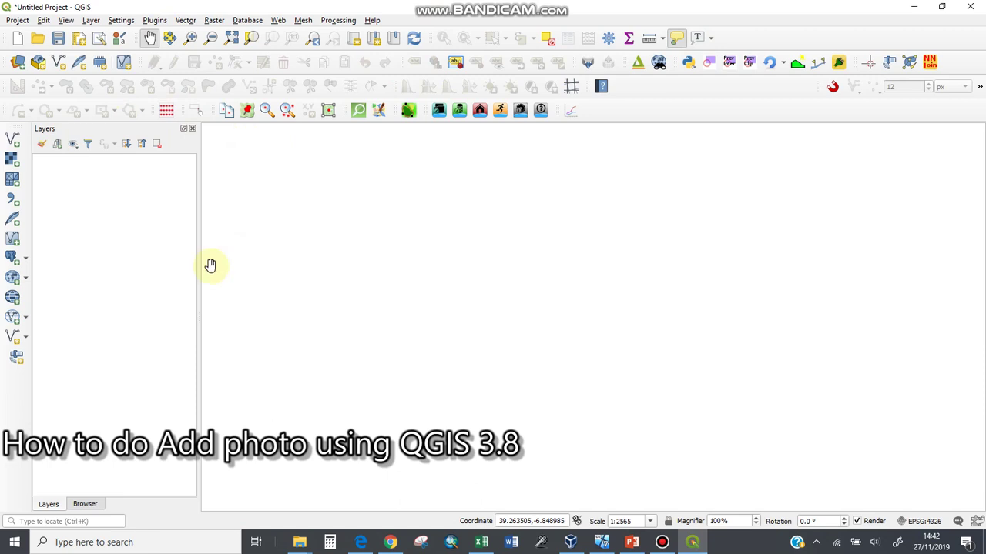
click(13, 138)
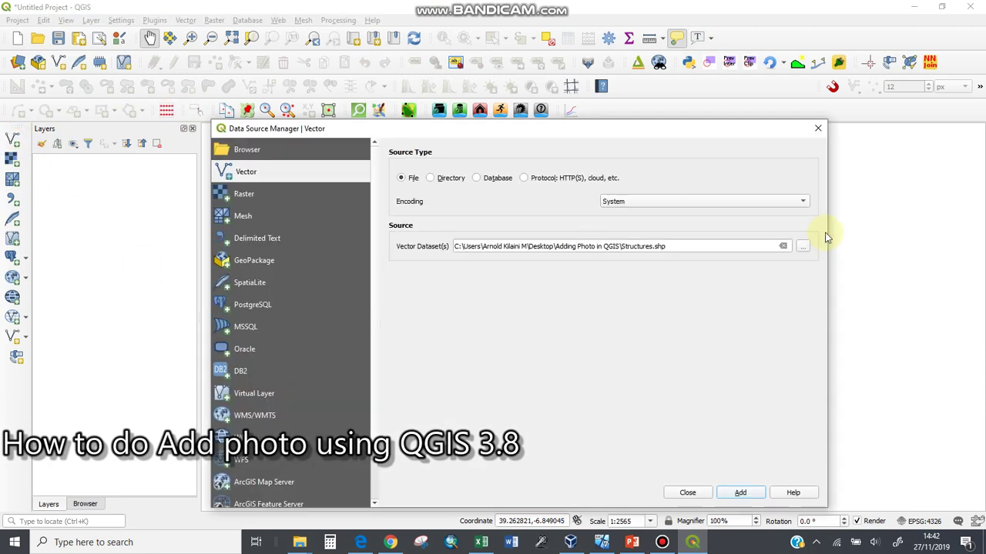
Add Structures.shp to the project as a vector layer.
click(807, 246)
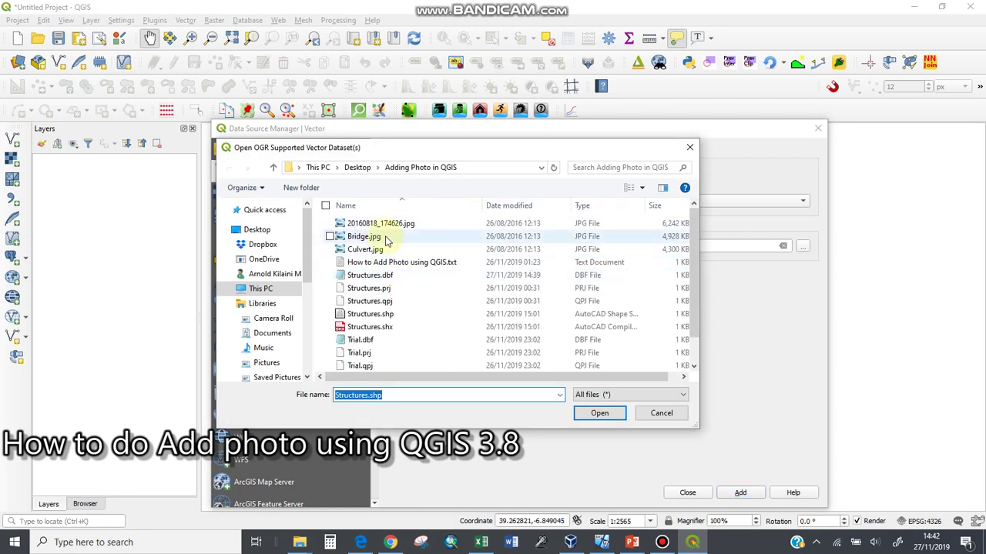
double_click(402, 317)
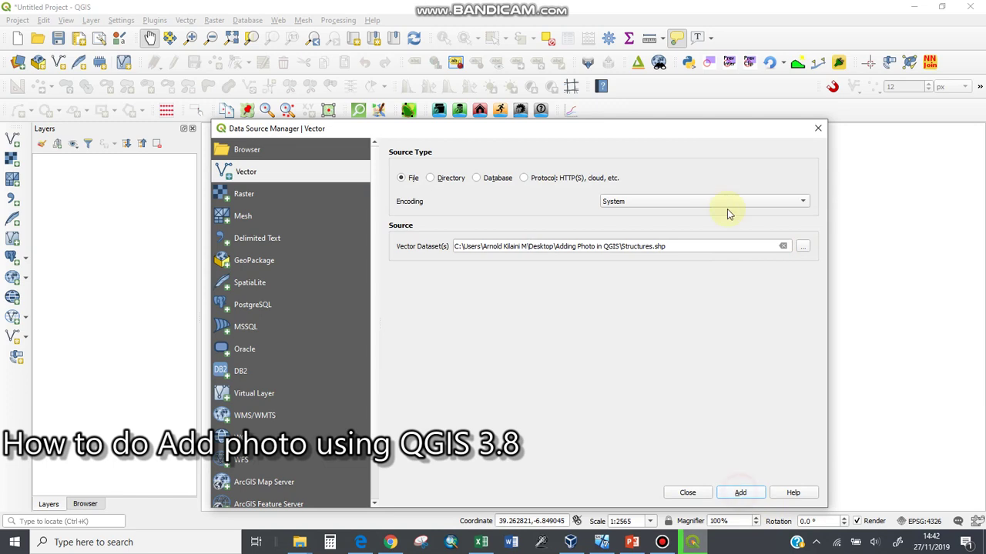
key(Return)
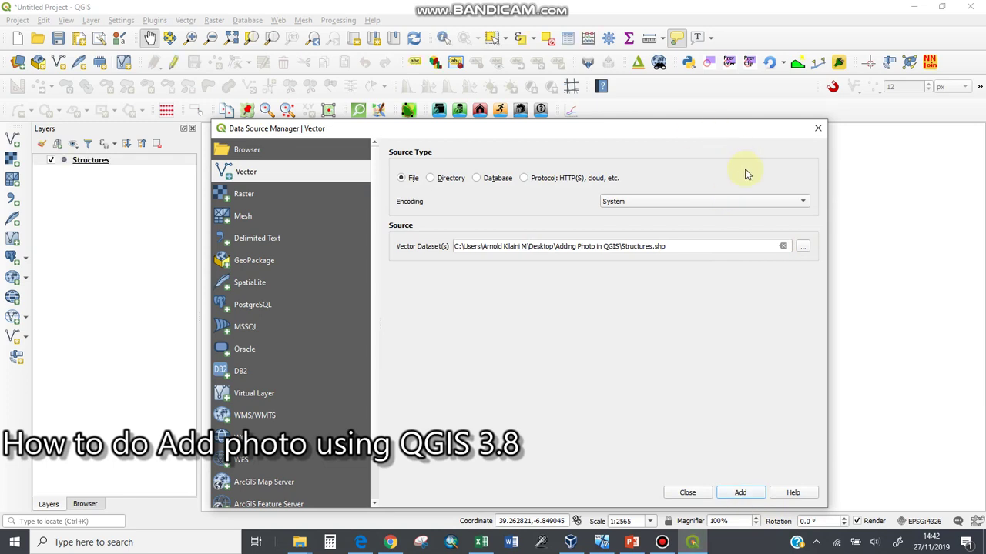
click(818, 127)
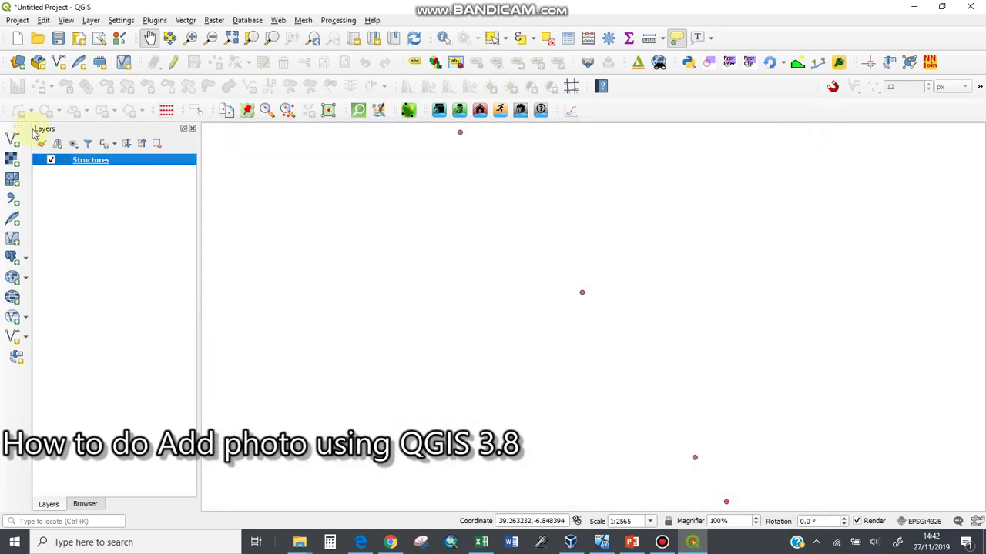
Zoom and pan the map to centre the four Structures points, then select the layer.
scroll(416, 254, down, 2)
scroll(414, 254, up, 2)
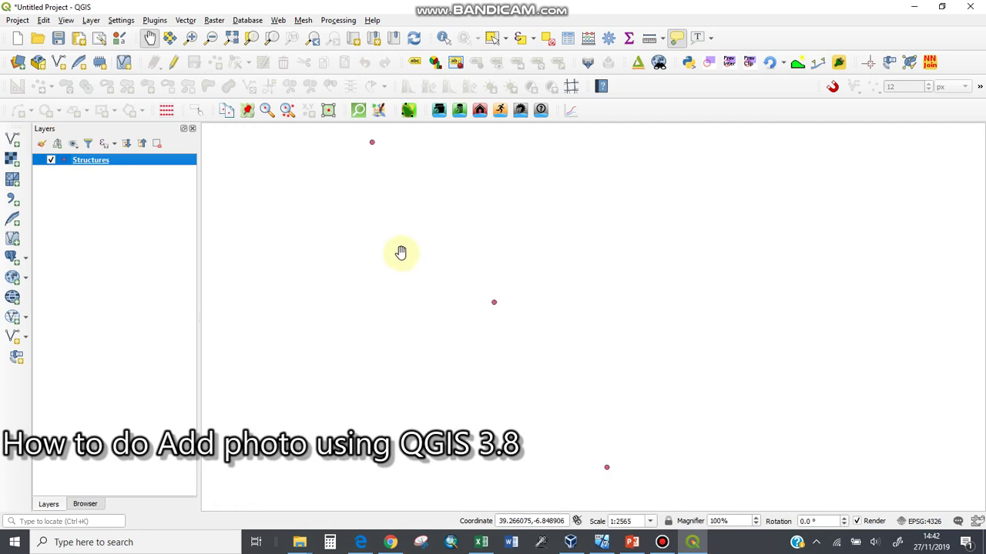
scroll(430, 253, down, 2)
scroll(420, 226, up, 1)
mouse_move(439, 249)
mouse_down()
mouse_move(396, 239)
mouse_move(426, 238)
mouse_up()
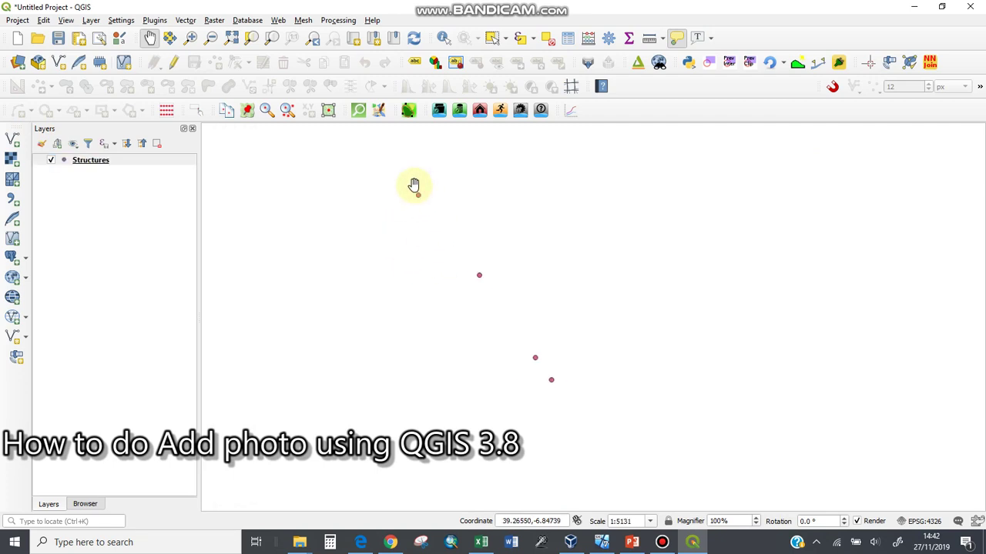
click(164, 162)
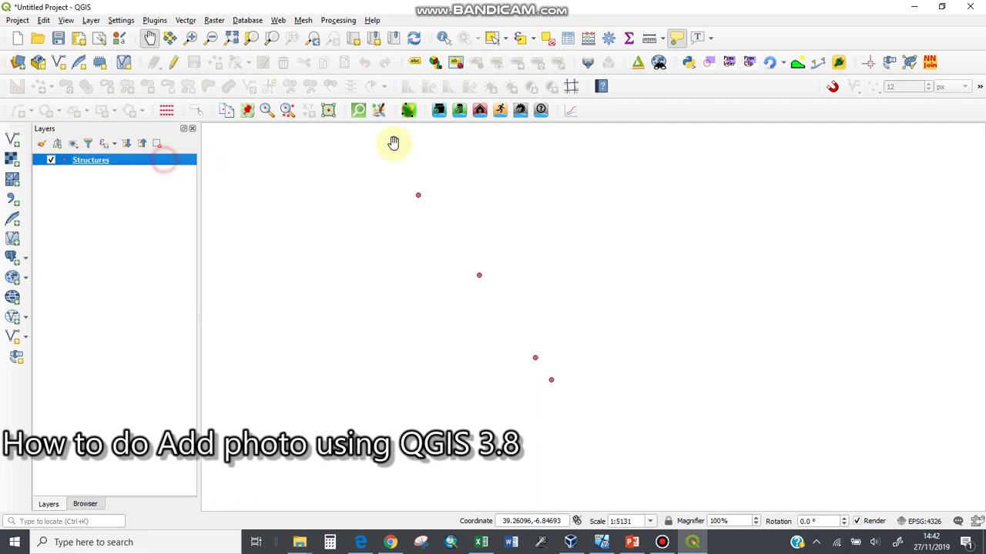
In the Structures attribute table, add a Text (string) field 'Photo' of length 150 and save the edits.
click(570, 40)
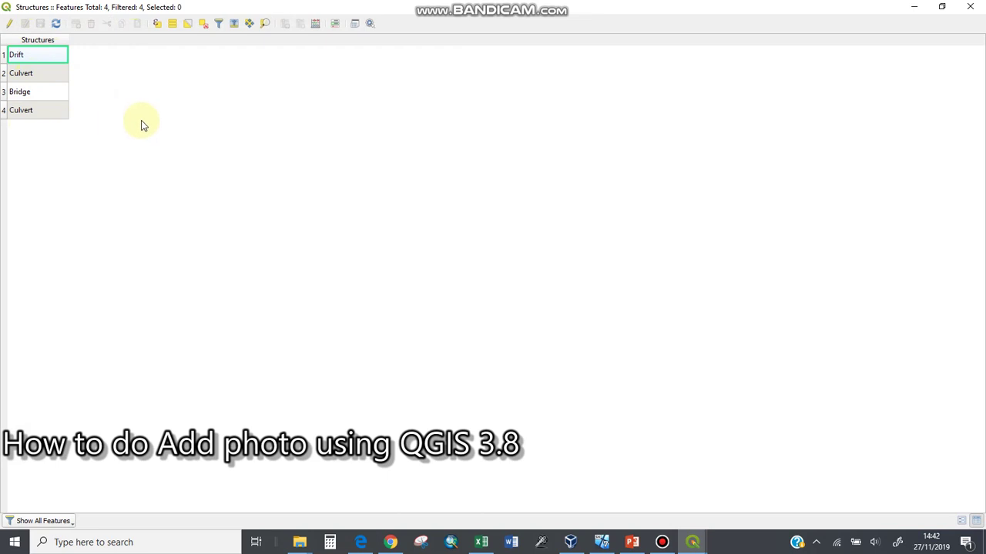
click(9, 24)
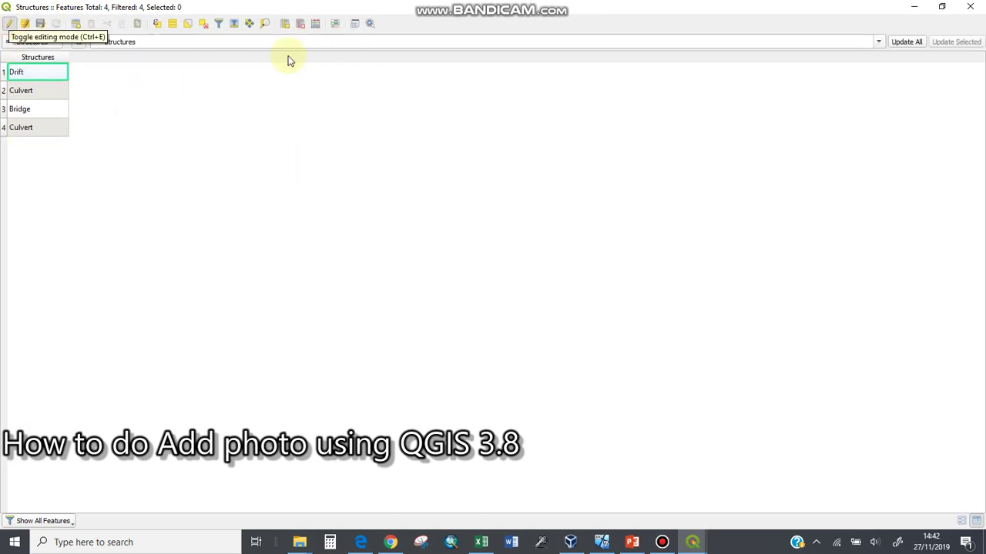
click(289, 26)
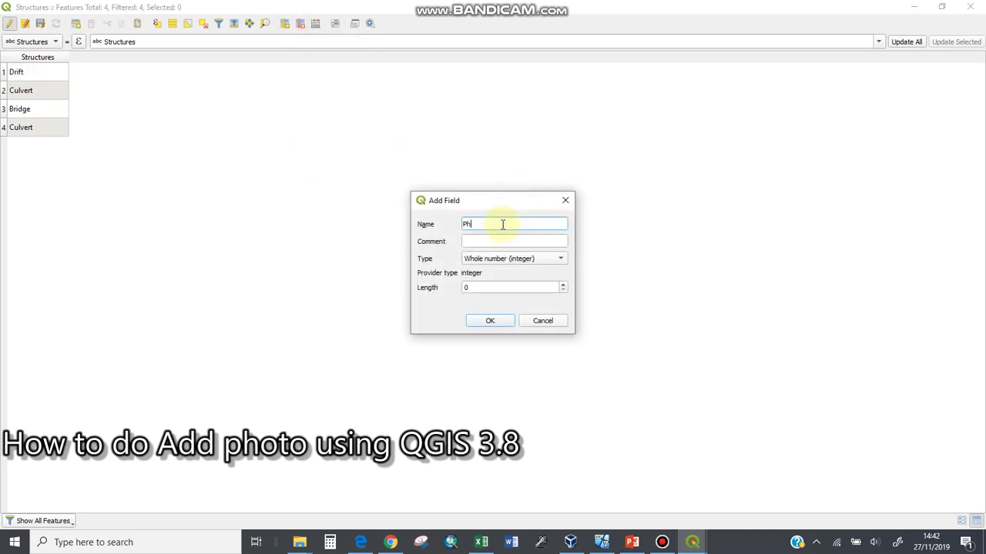
click(530, 260)
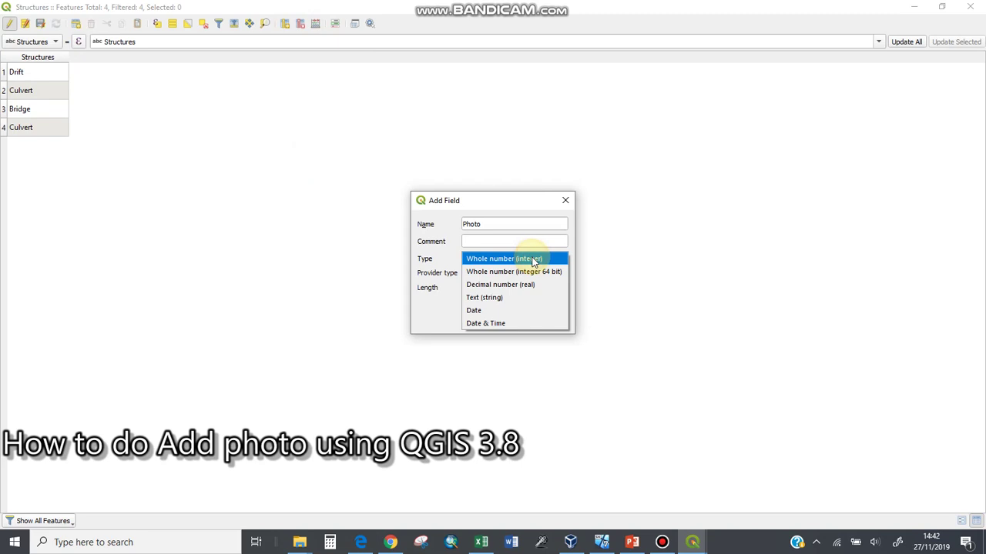
click(506, 299)
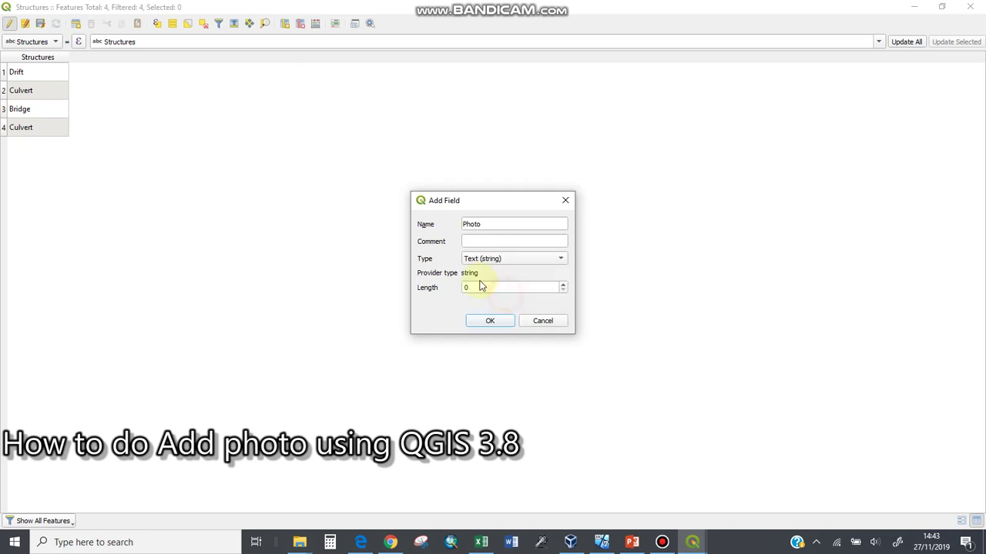
double_click(474, 288)
text(150)
click(490, 321)
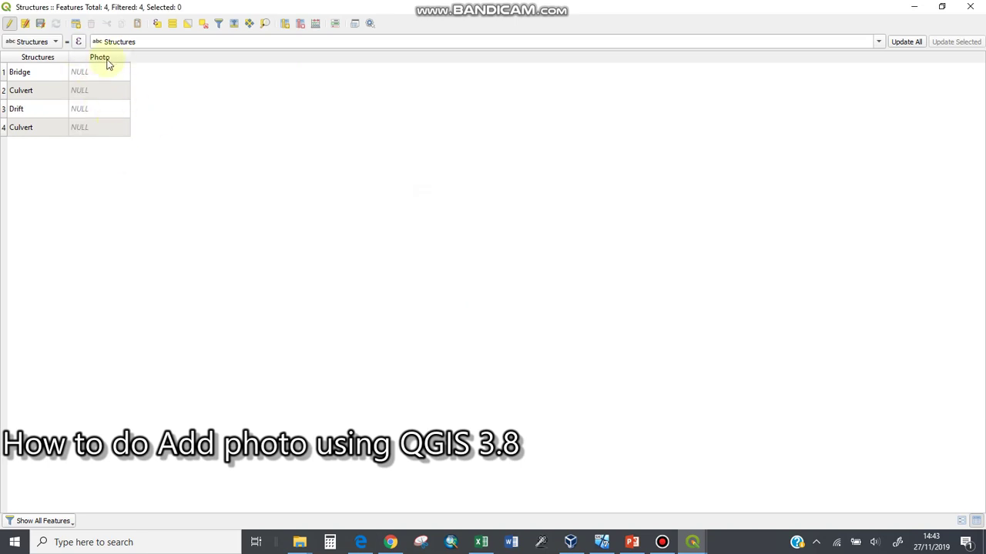
click(41, 24)
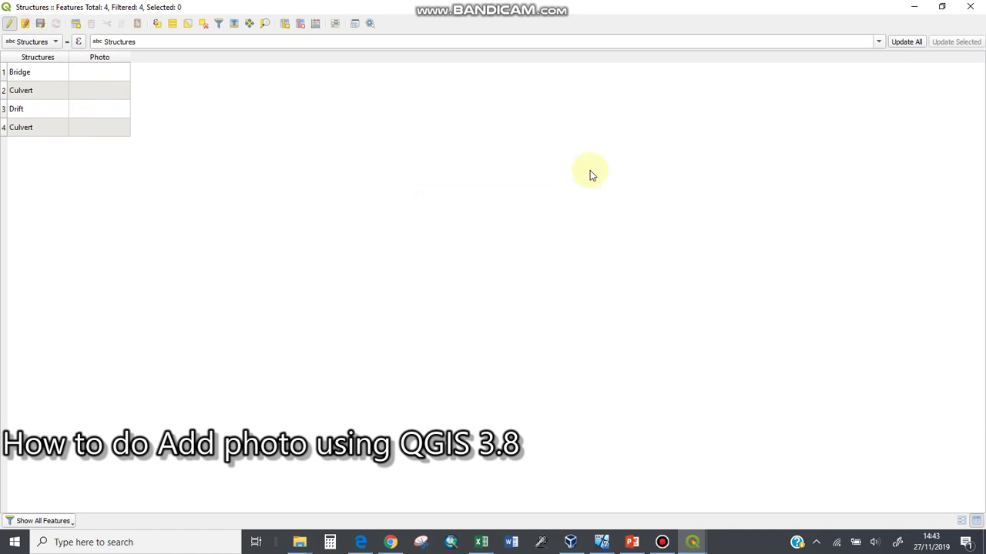
click(970, 7)
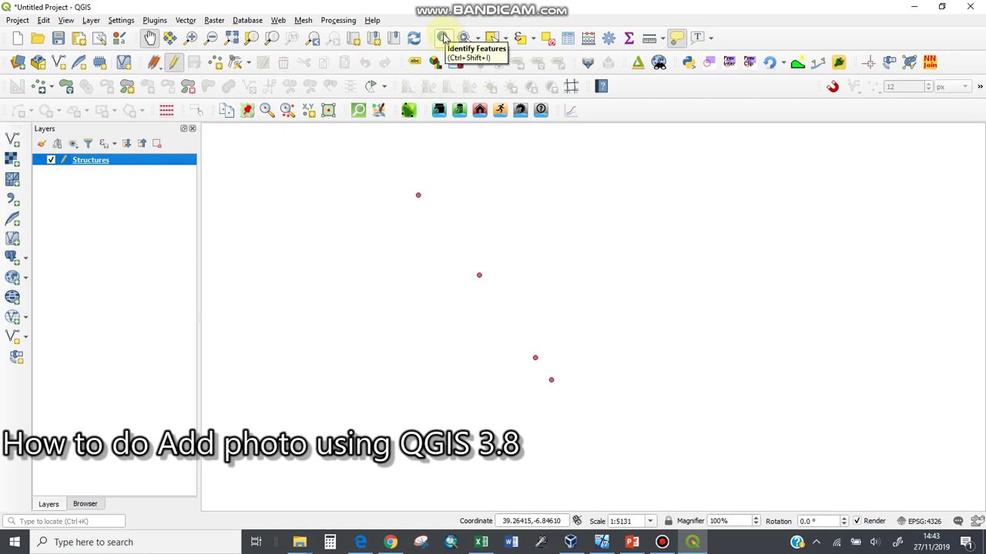
Identify the lower Culvert point and select its empty (NULL) Photo value in the attribute form.
click(444, 38)
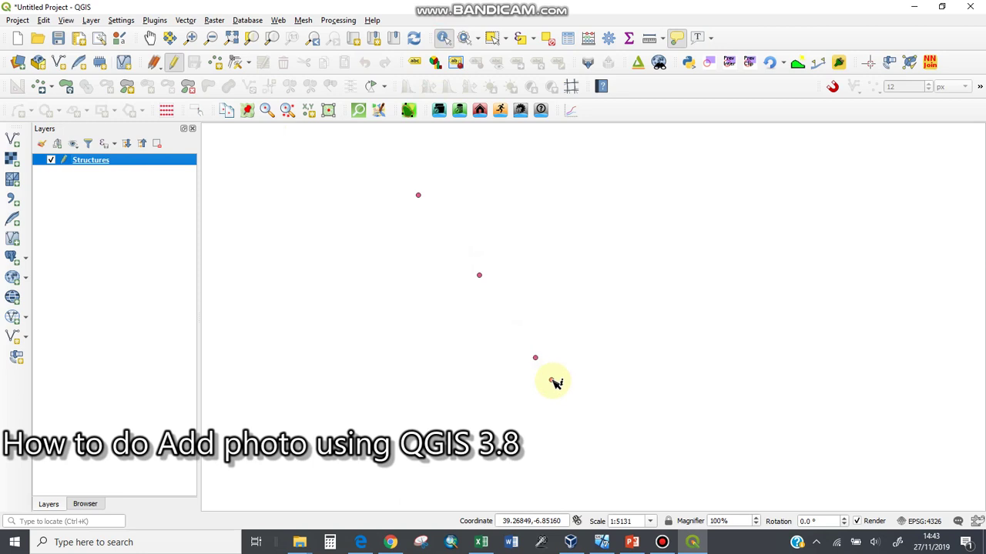
click(551, 379)
drag(620, 297, 632, 199)
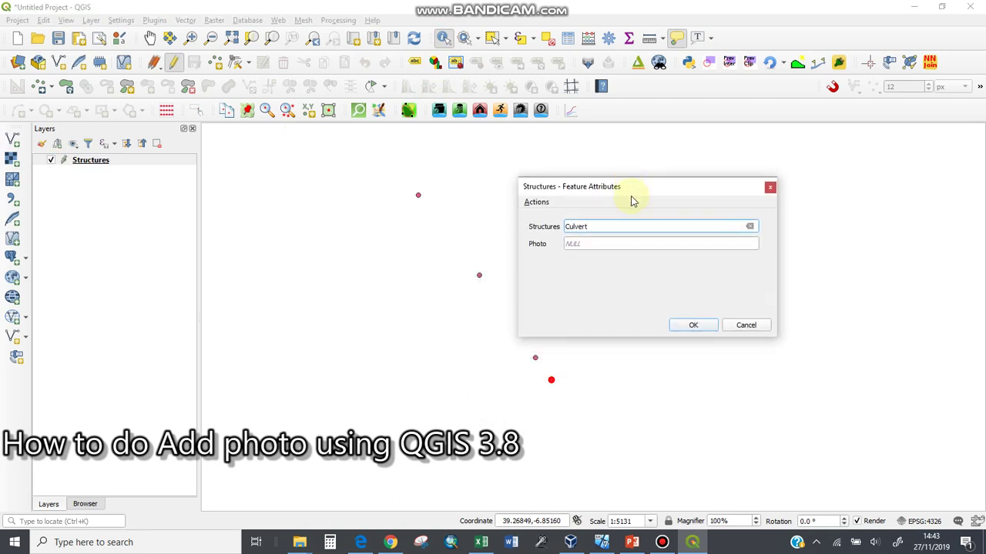
click(605, 243)
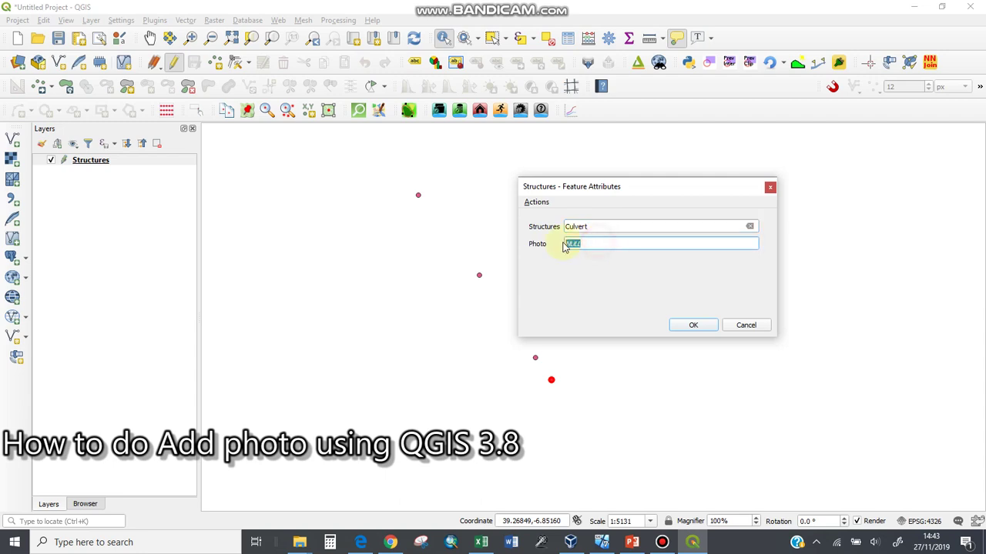
click(592, 244)
click(591, 244)
click(584, 244)
click(569, 244)
click(299, 542)
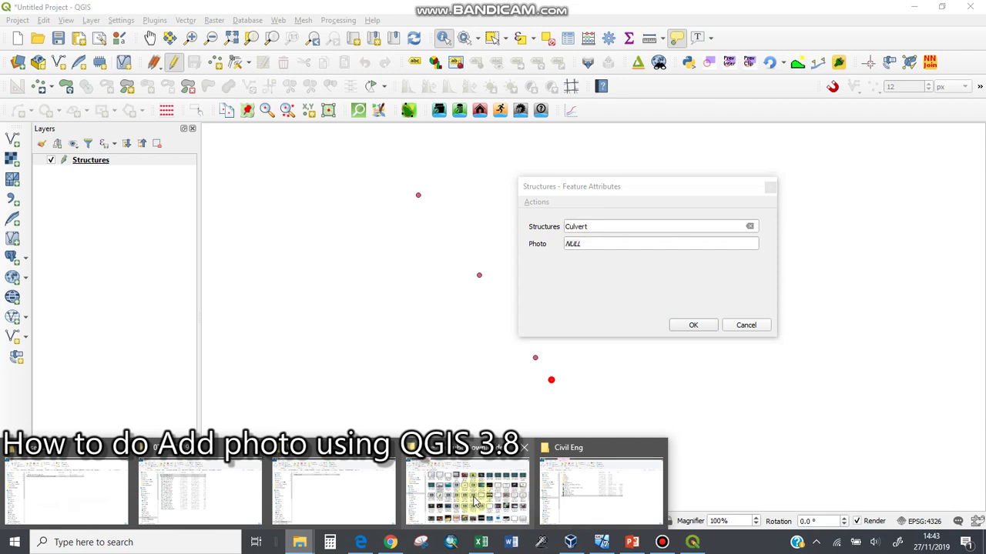
Copy the Desktop 'Adding Photo in QGIS' folder path and paste it into the Culvert Photo field.
click(606, 478)
click(57, 136)
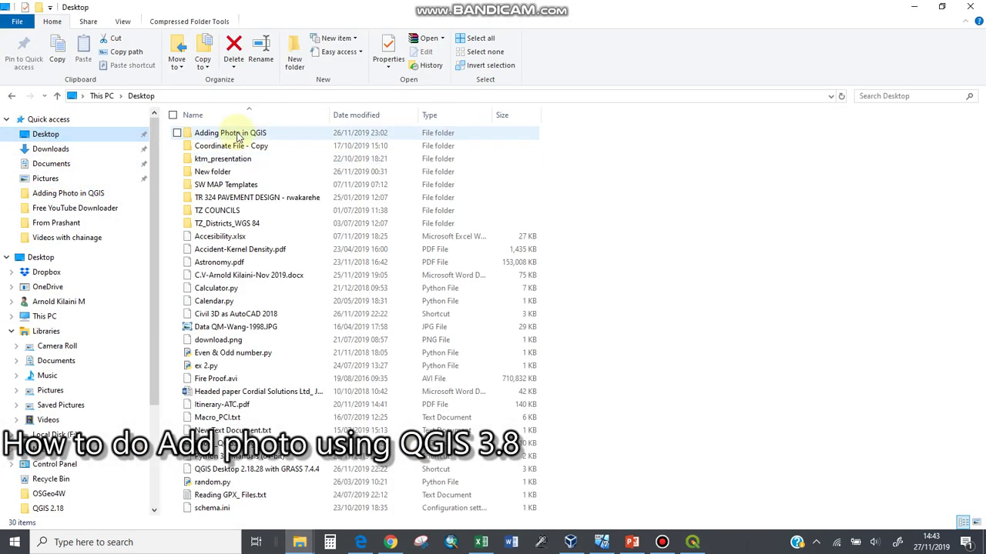
double_click(237, 134)
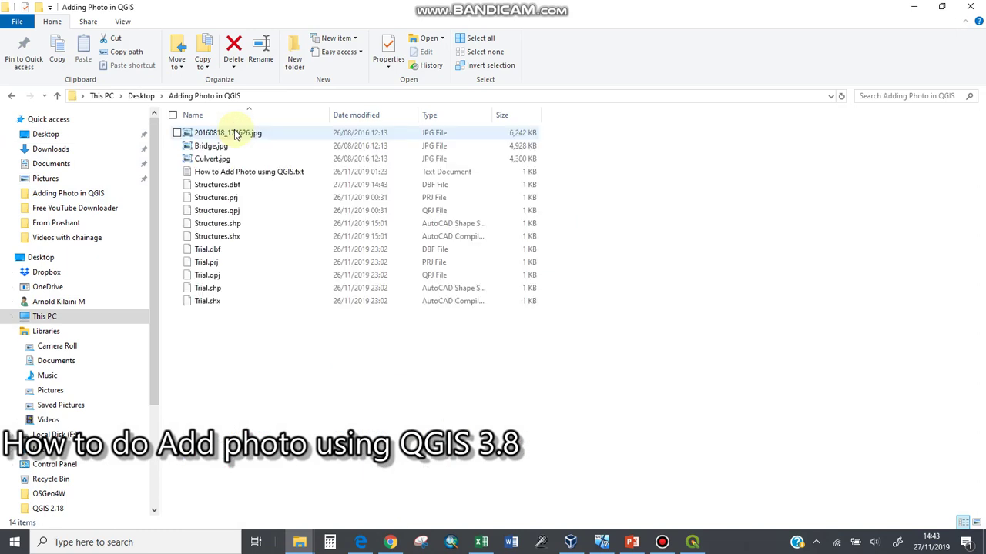
click(271, 97)
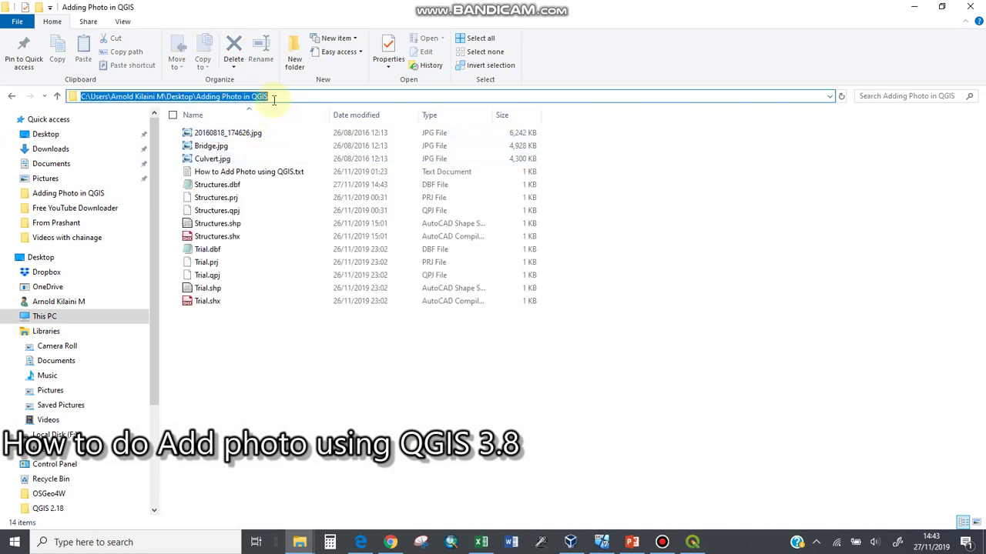
drag(277, 98, 23, 97)
key(ctrl+c)
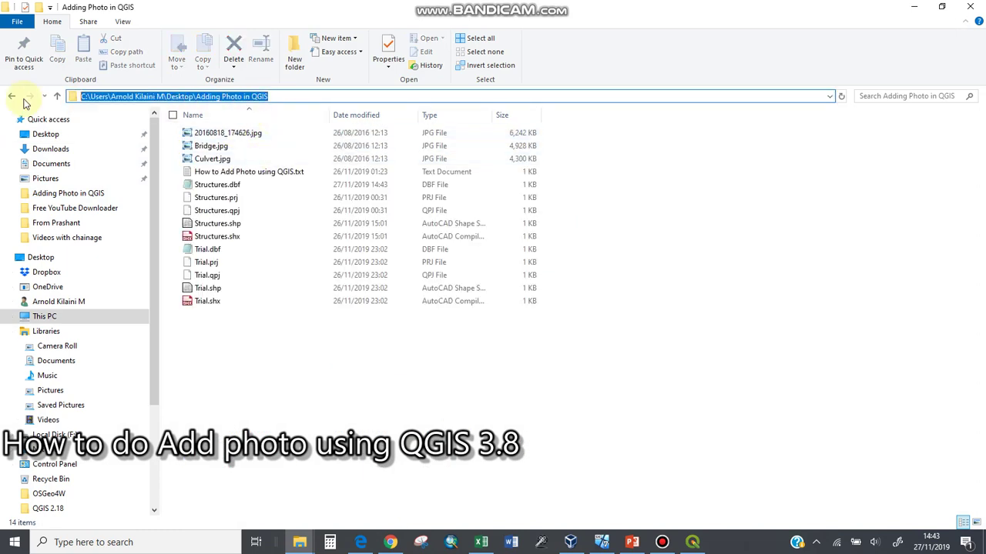
click(692, 543)
key(ctrl+v)
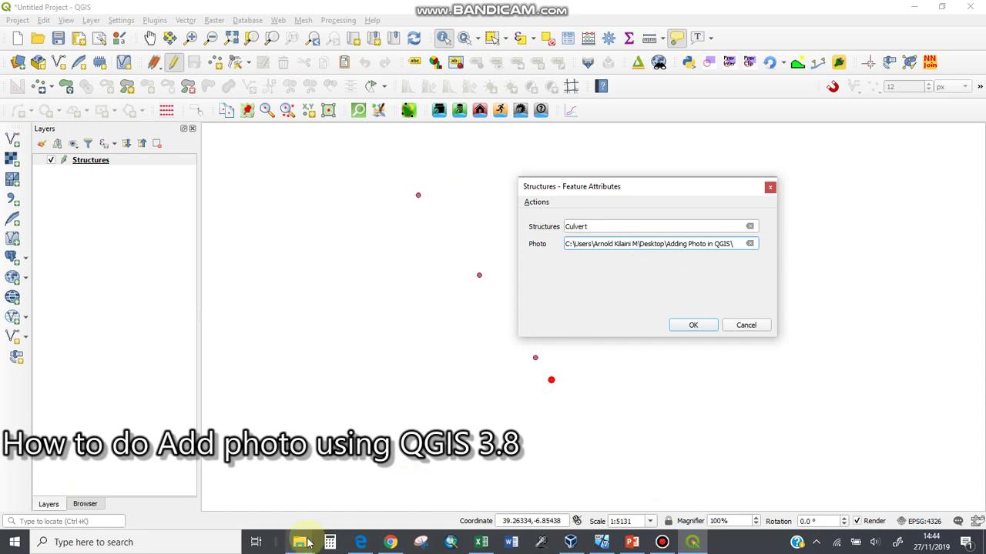
Copy the Culvert.jpg file name in File Explorer without renaming the file.
mouse_move(300, 542)
click(583, 484)
click(215, 158)
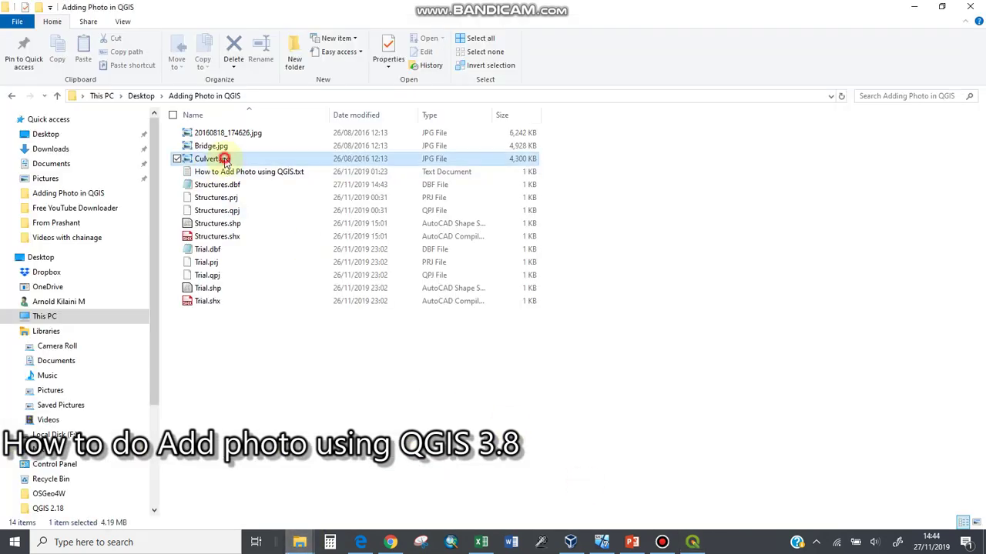
click(260, 55)
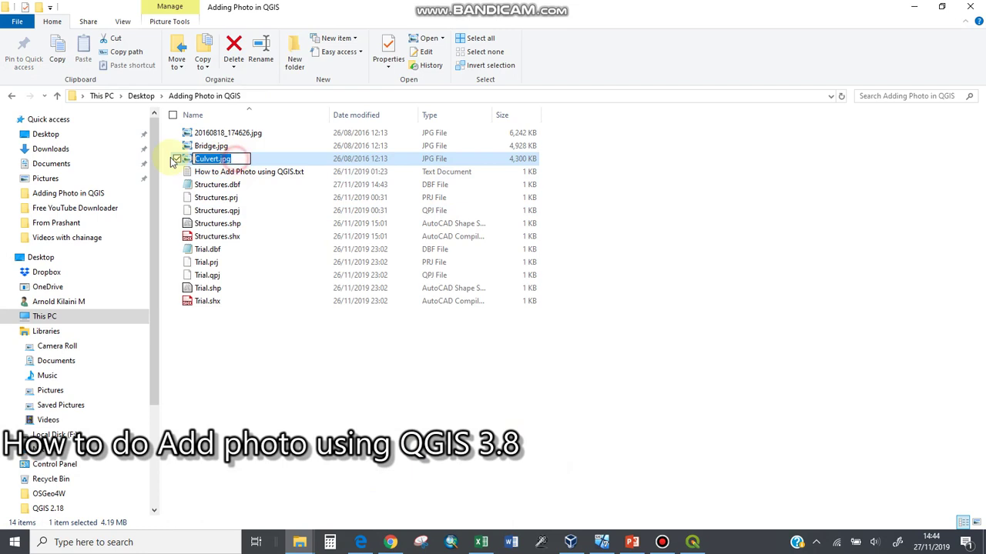
click(690, 540)
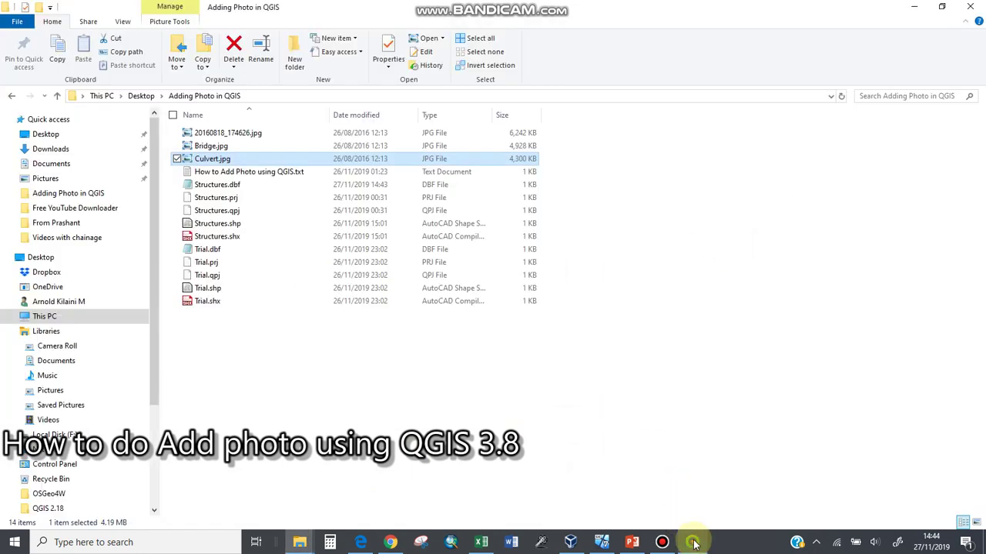
click(693, 542)
Append Culvert.jpg to the Culvert Photo path and confirm the feature's attributes.
click(736, 244)
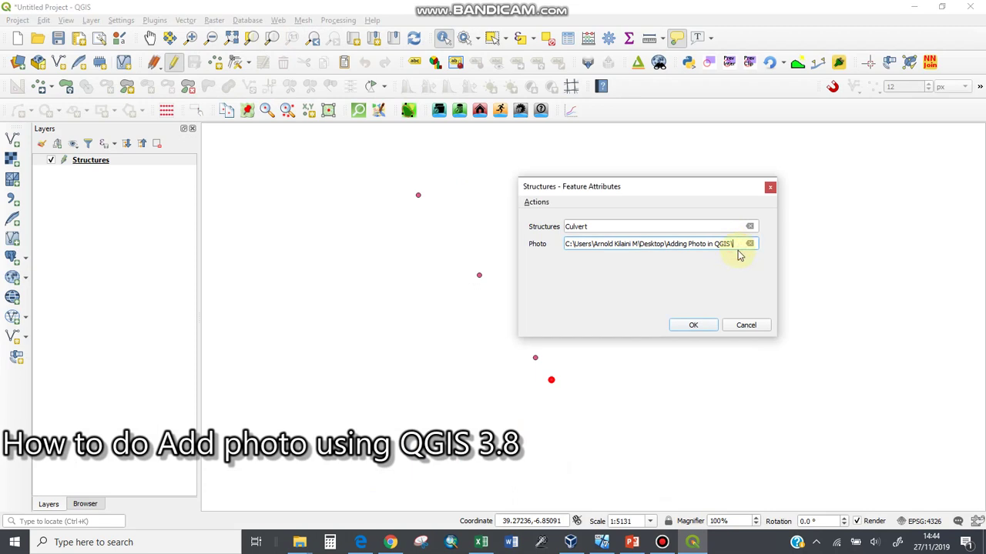
text(Culvert.jpg)
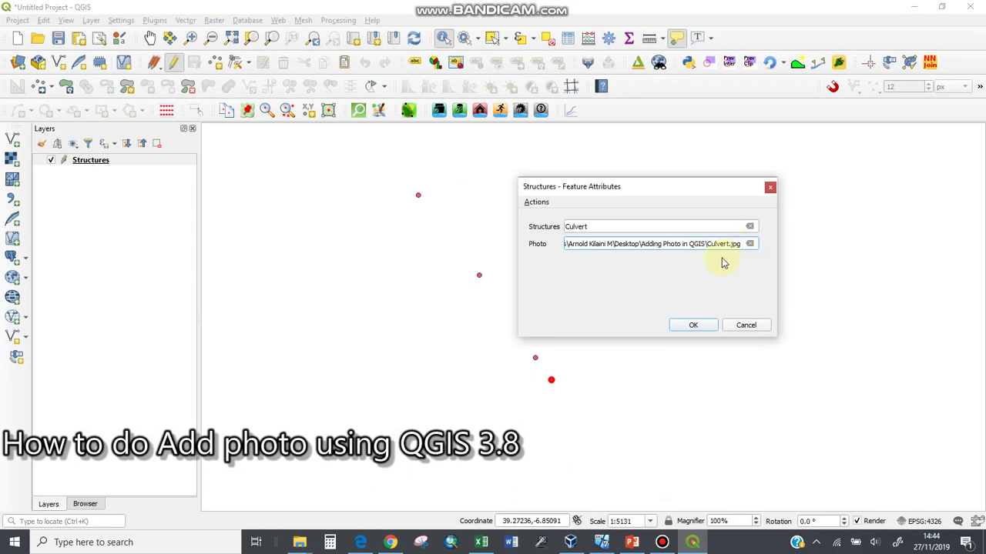
click(693, 326)
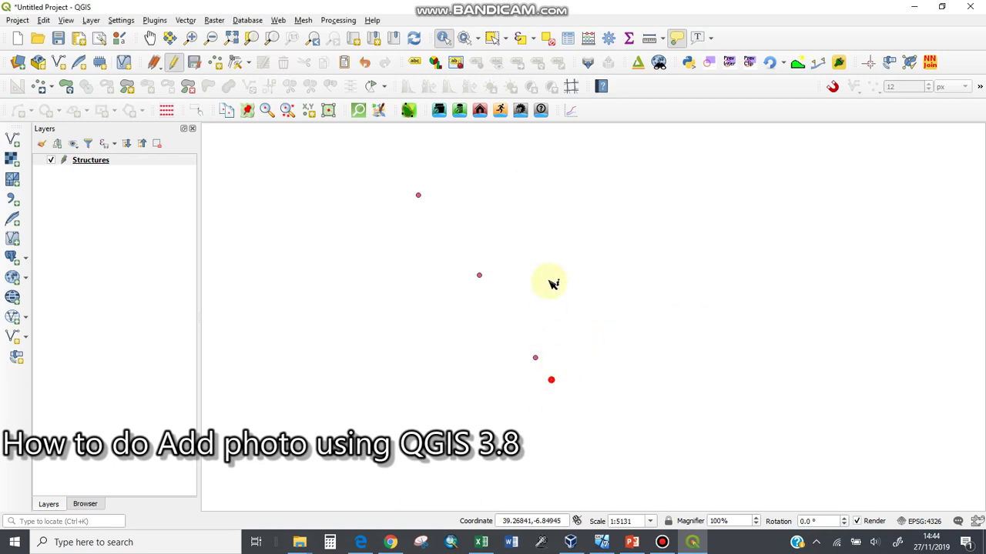
click(143, 163)
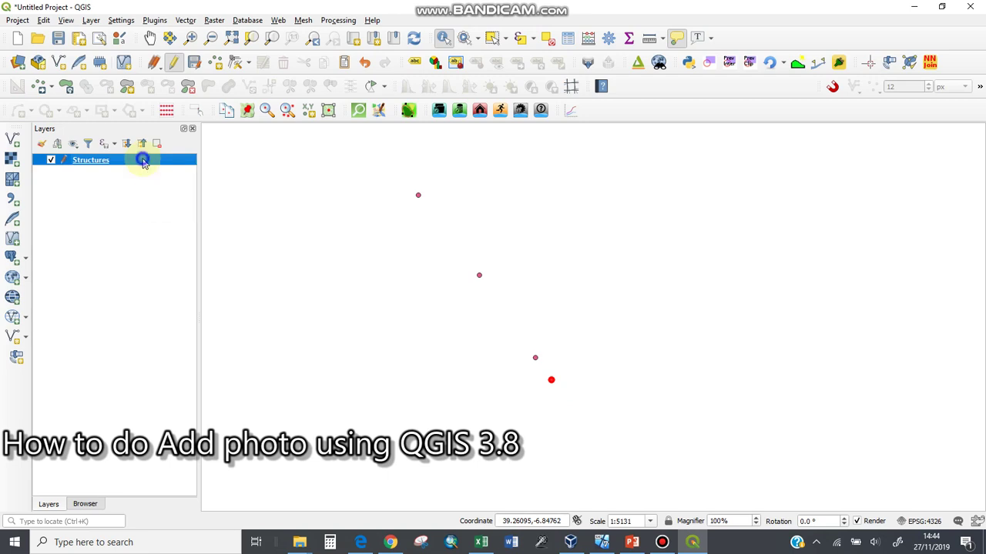
In the Structures layer properties' Attributes Form, set the Photo field's widget type to Attachment.
right_click(143, 164)
click(191, 426)
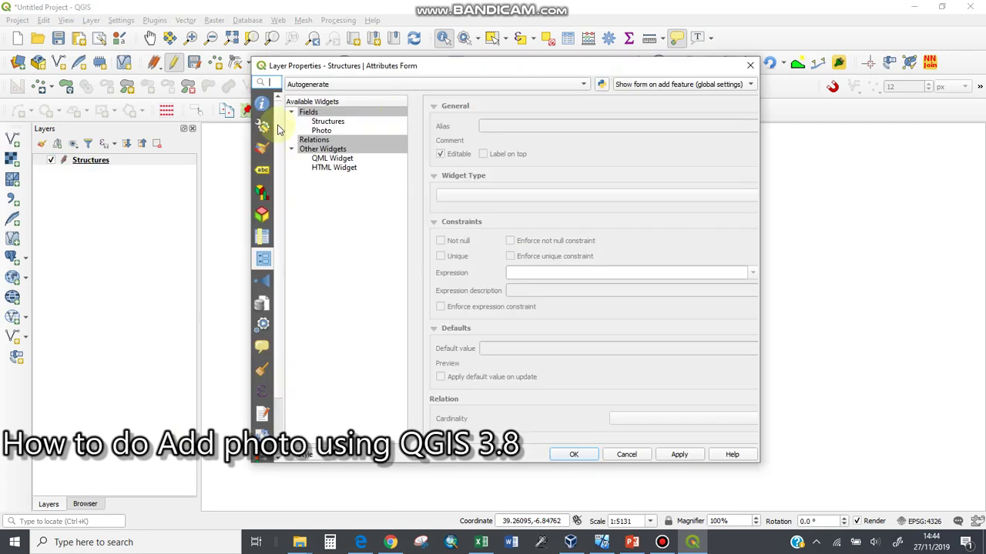
click(262, 125)
click(262, 148)
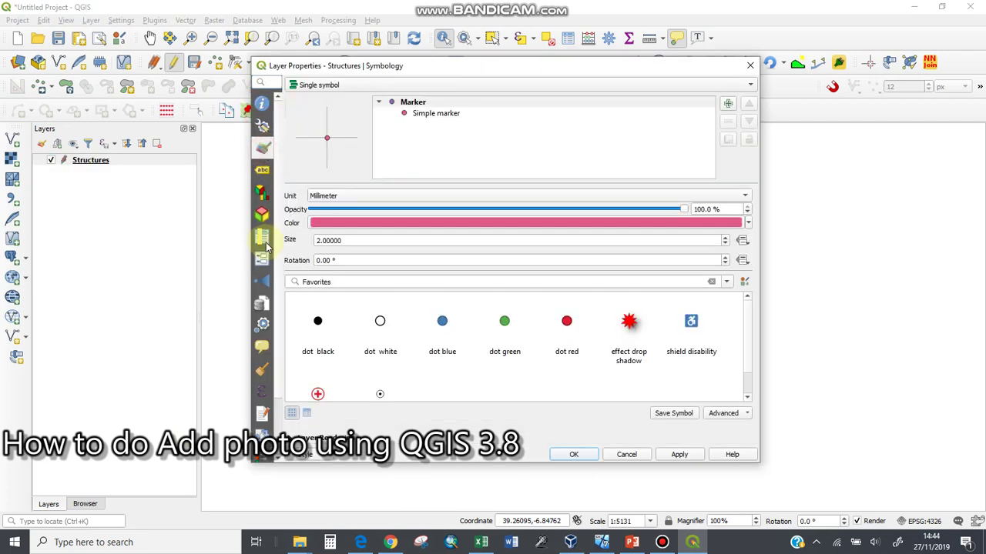
click(262, 259)
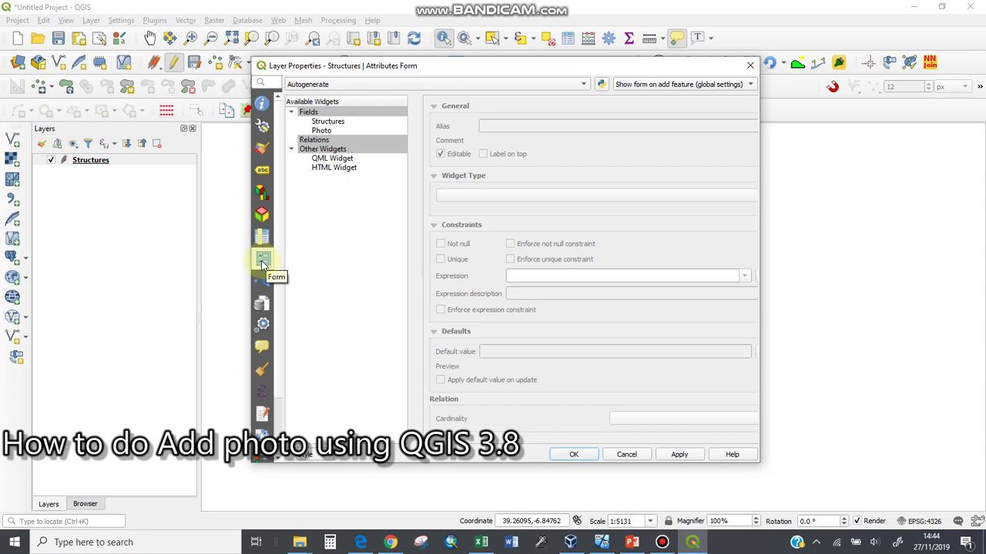
click(326, 132)
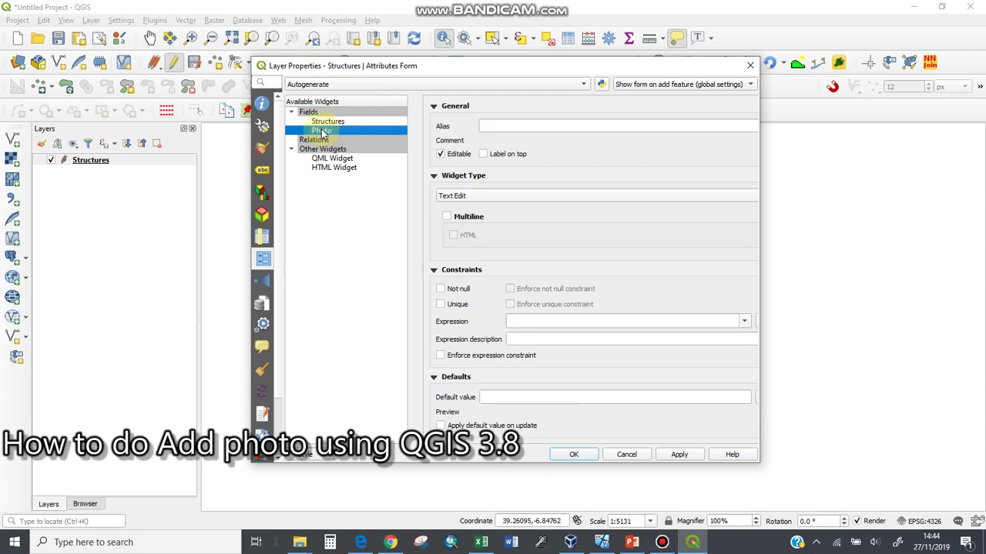
click(493, 195)
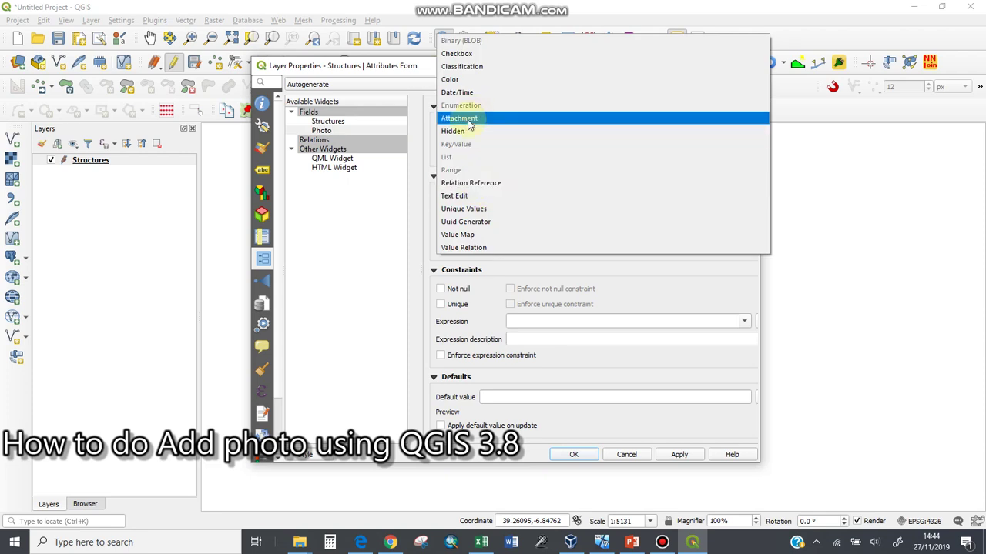
click(468, 120)
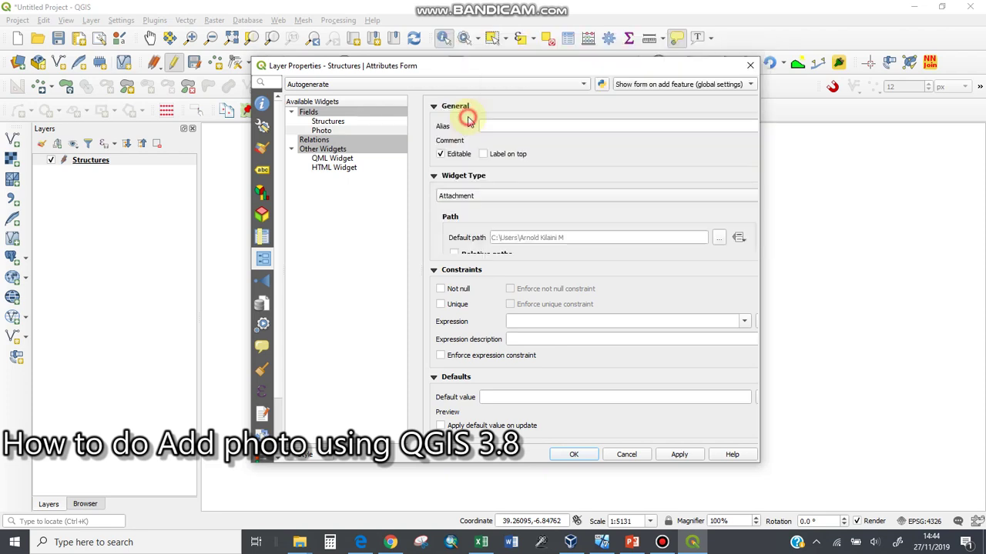
click(716, 237)
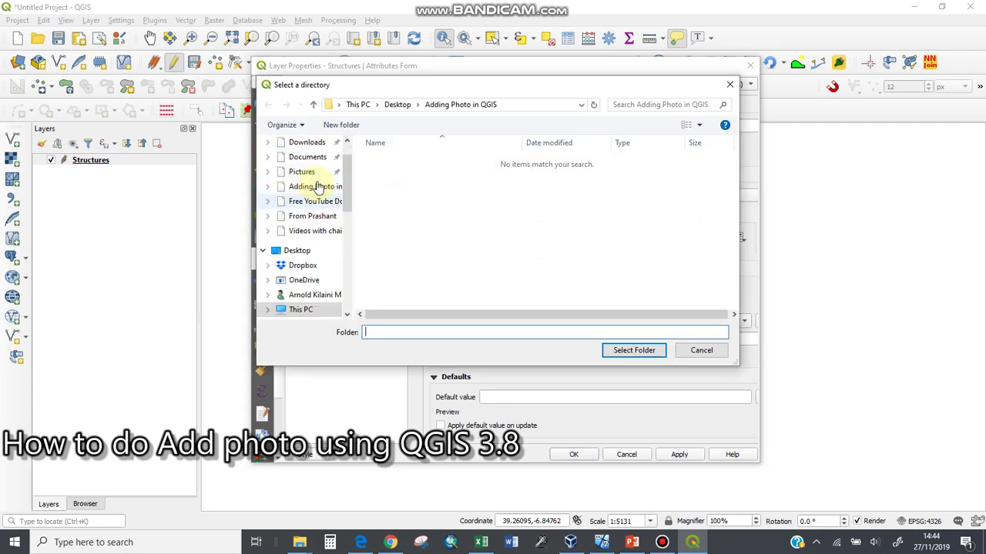
Choose the Desktop's 'Adding Photo in QGIS' folder as the Photo attachment default path.
scroll(315, 157, up, 2)
click(314, 163)
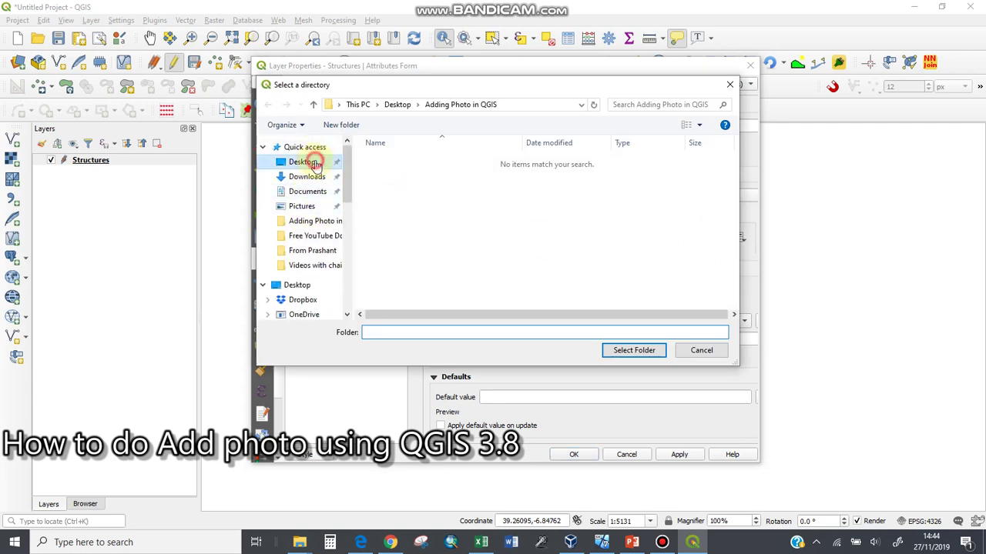
click(427, 164)
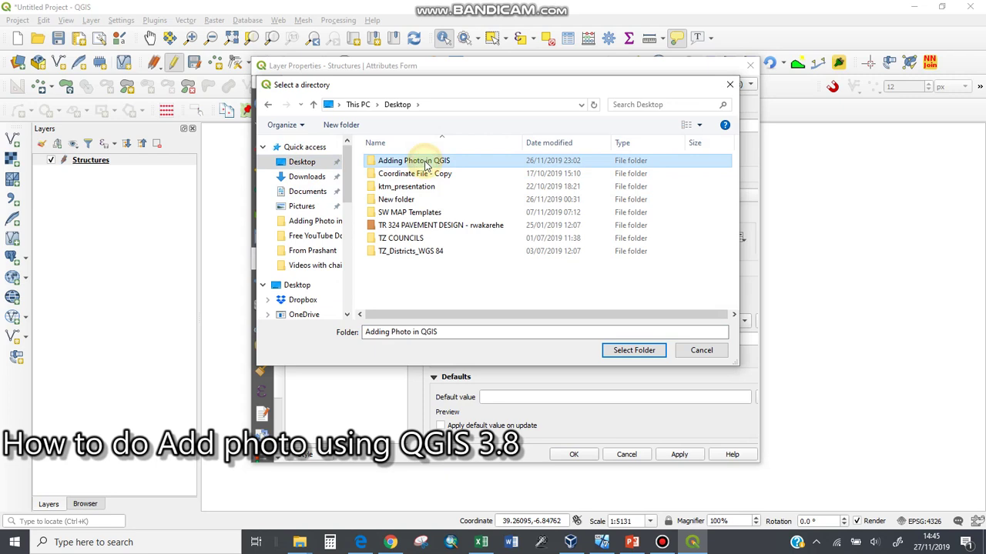
double_click(427, 164)
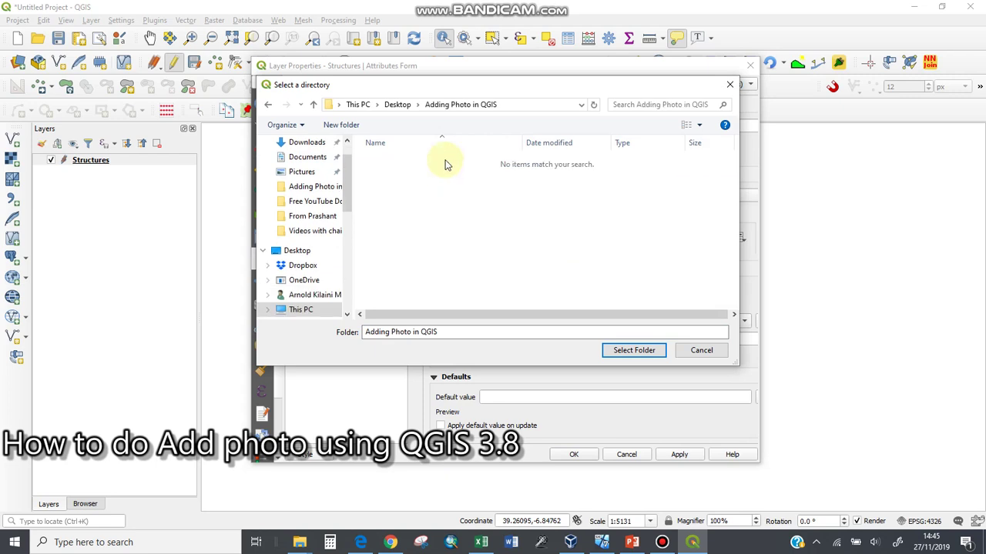
click(312, 102)
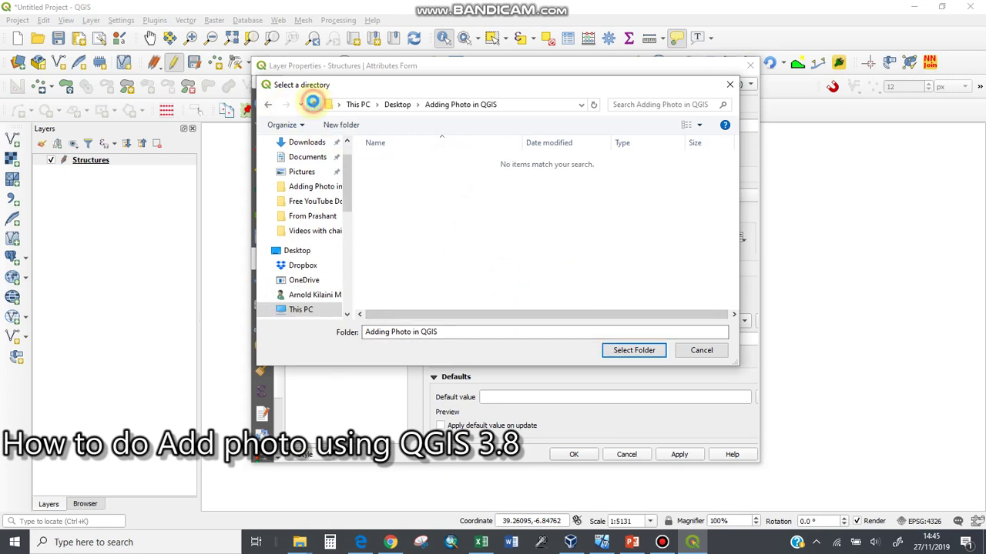
click(404, 165)
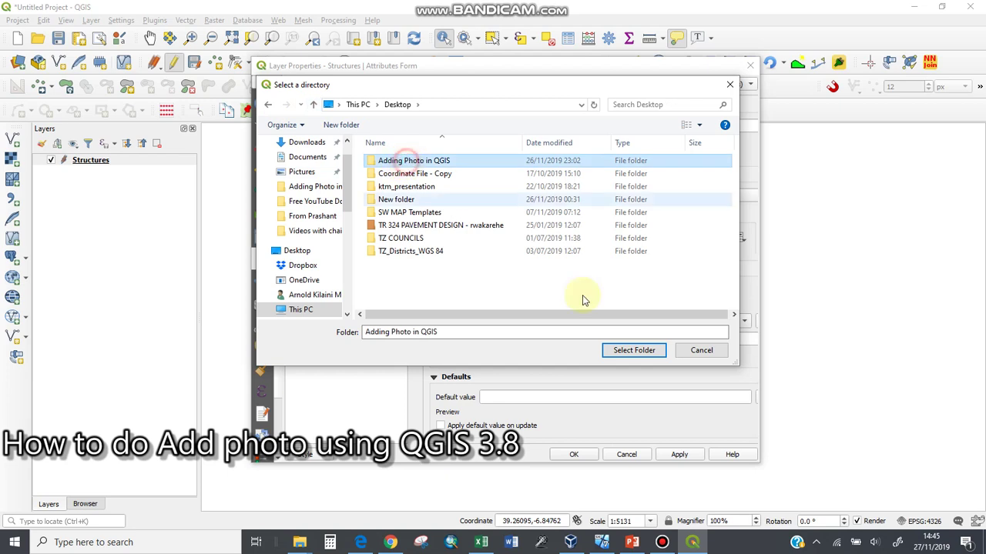
click(622, 352)
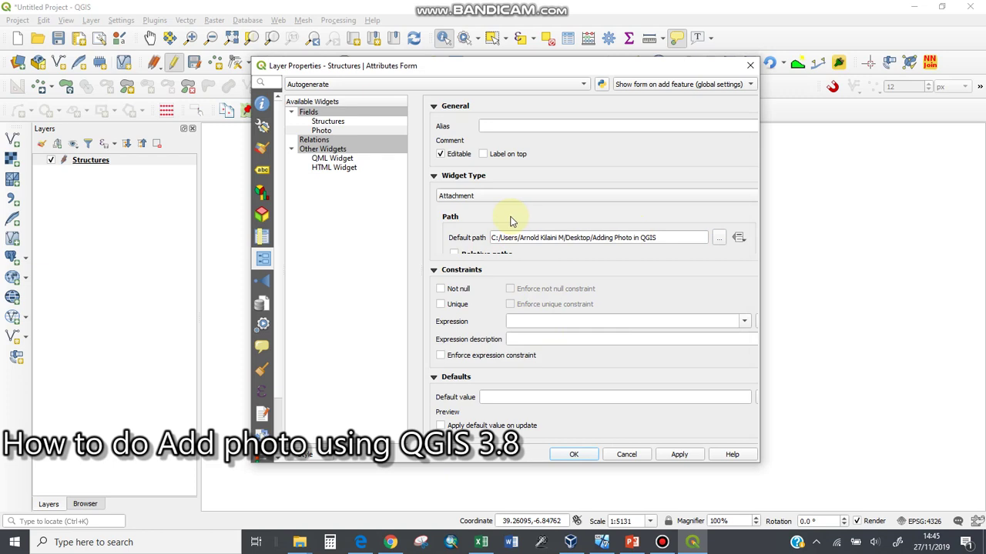
Turn on Relative paths and 'Use a hyperlink for document path (read-only)' for the Photo attachment.
scroll(512, 222, down, 1)
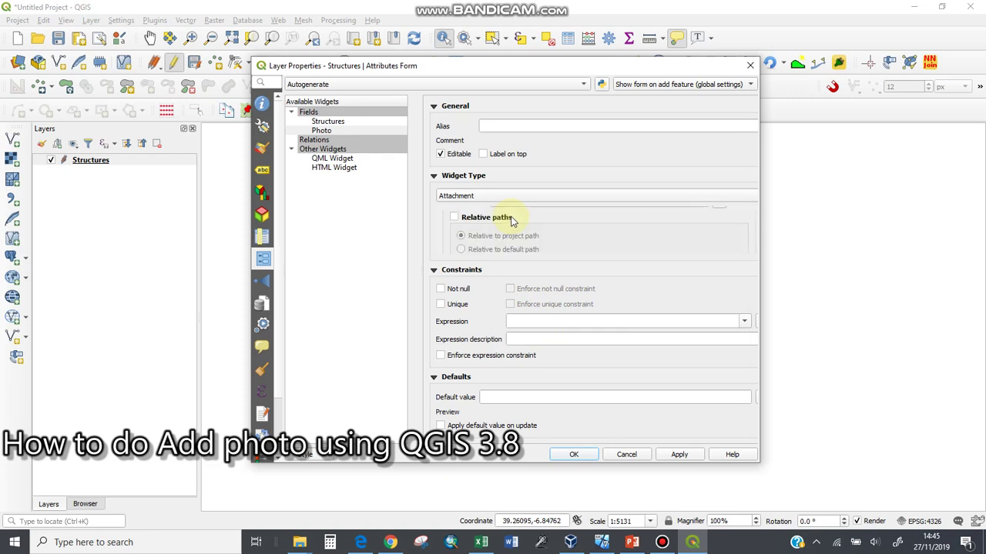
click(456, 219)
scroll(549, 228, down, 1)
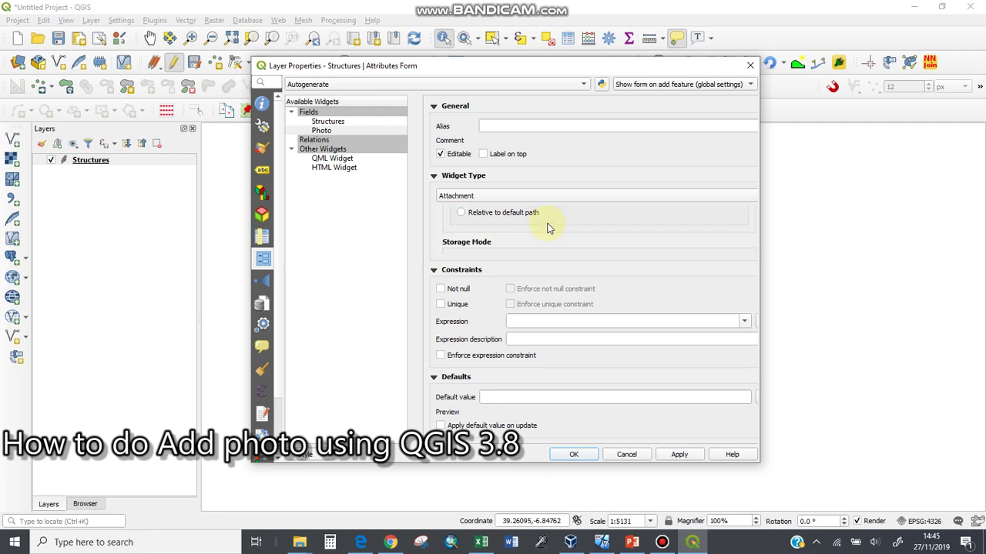
scroll(544, 225, down, 1)
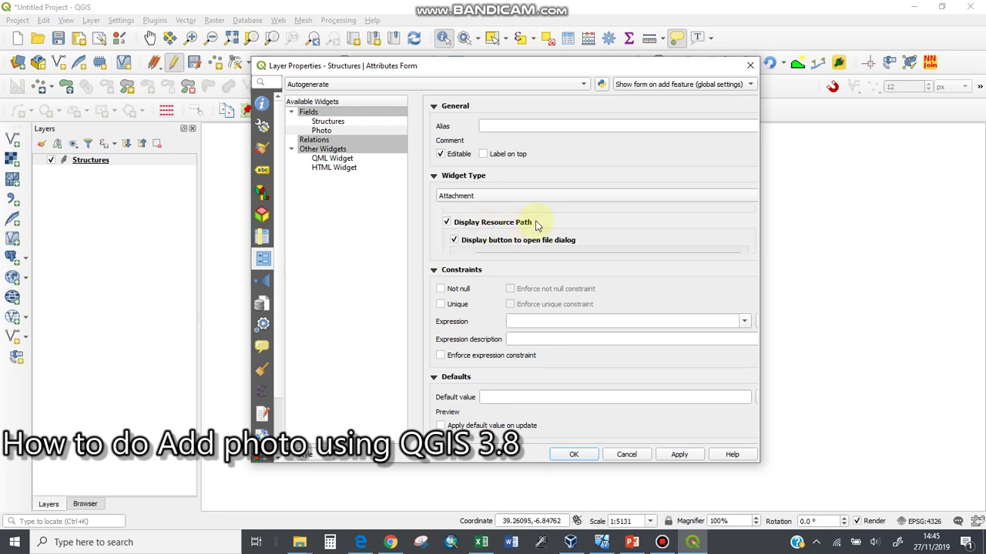
scroll(537, 221, down, 3)
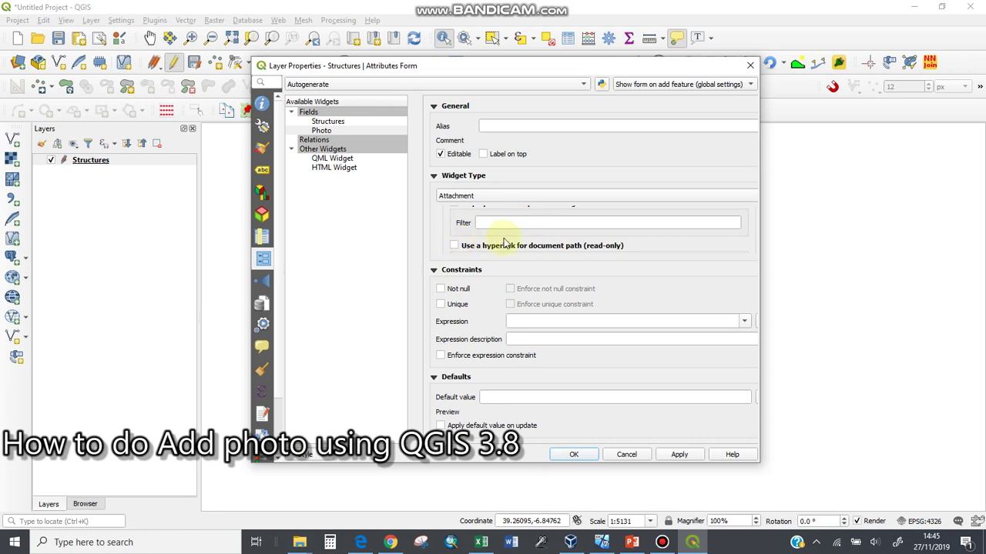
scroll(507, 226, down, 2)
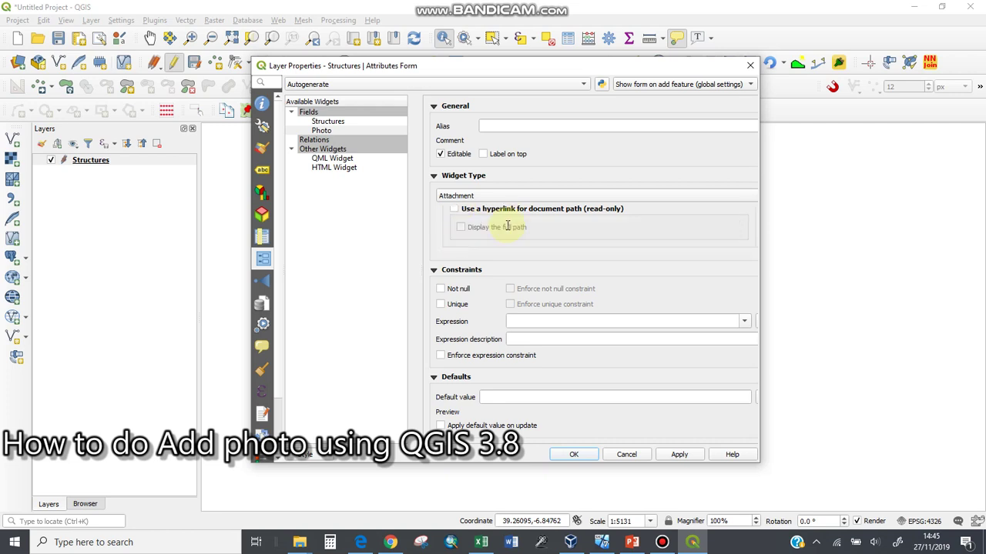
click(455, 209)
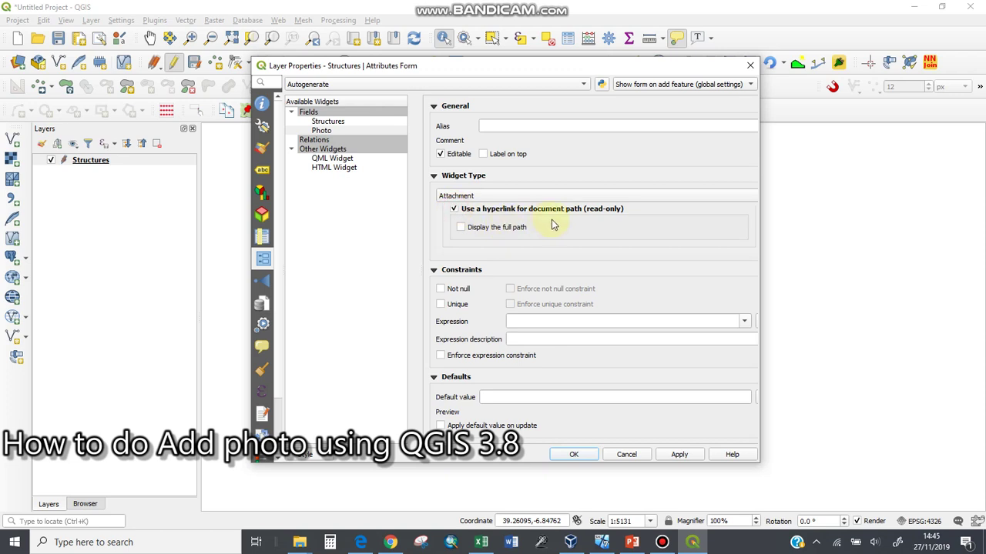
scroll(545, 223, down, 2)
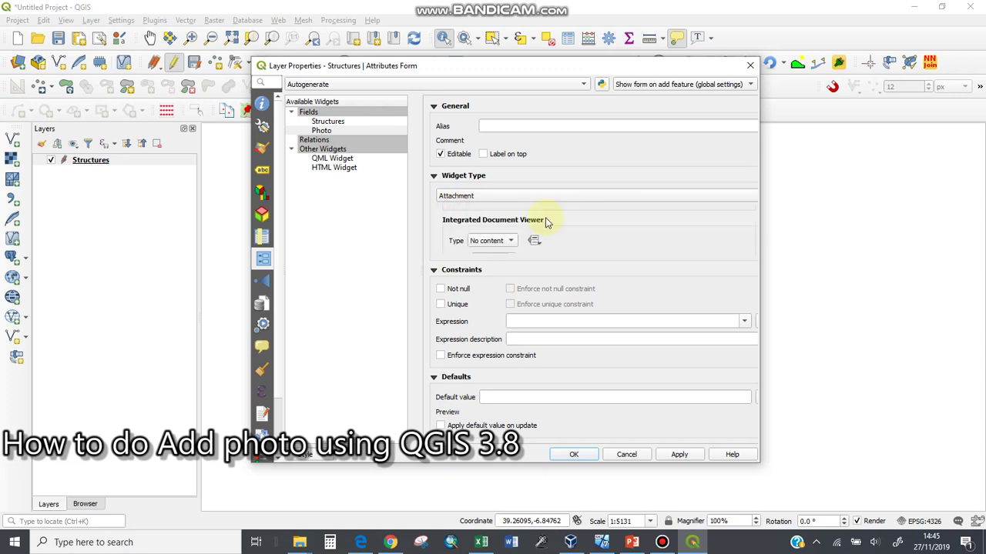
Set the Photo viewer type to Image at 350 × 350 px, then apply and close the properties.
click(510, 242)
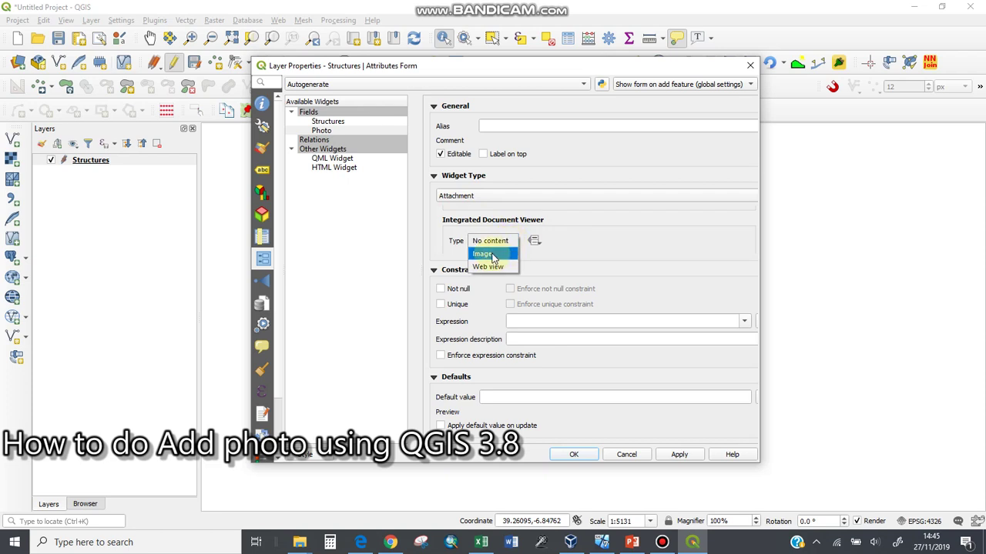
click(488, 255)
scroll(611, 229, down, 1)
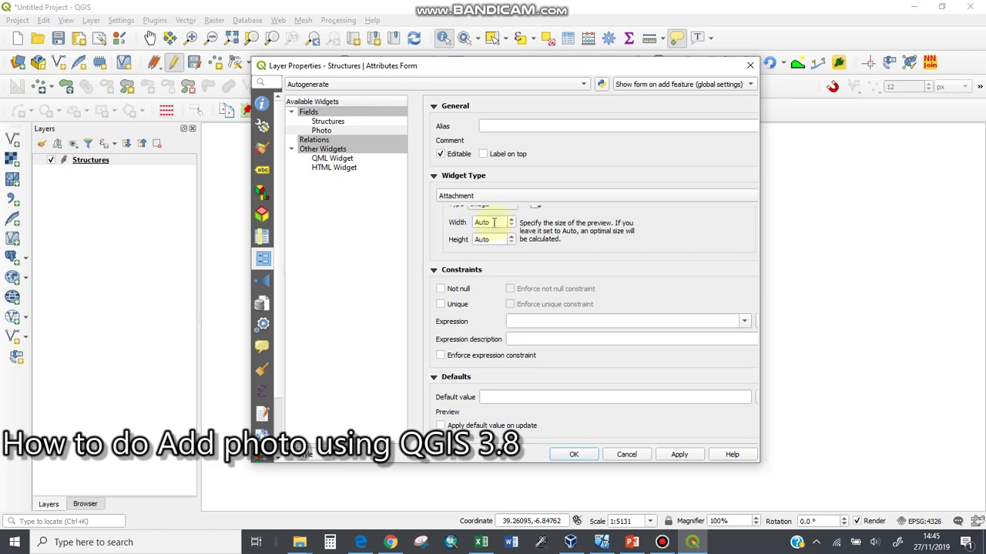
drag(494, 222, 462, 223)
click(479, 239)
text(350 p)
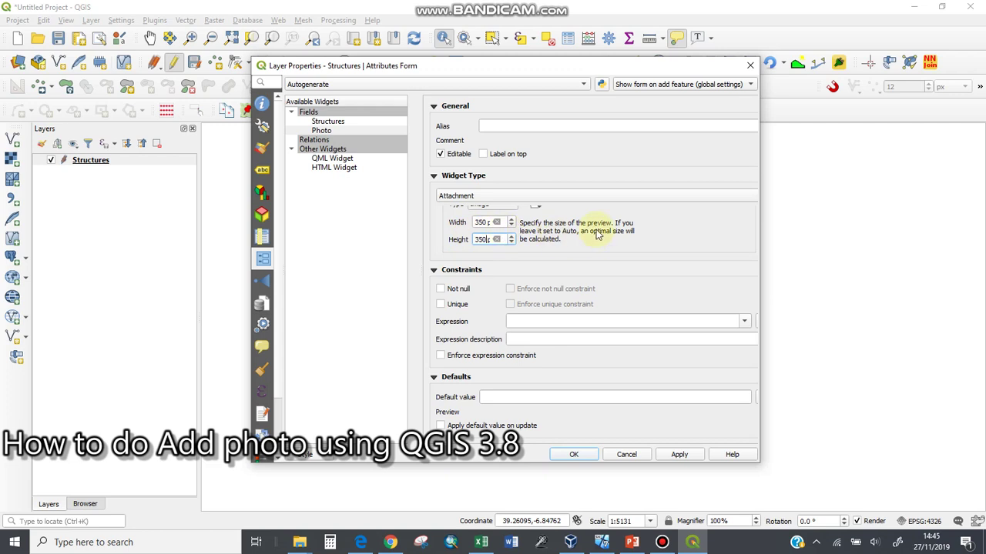
click(678, 454)
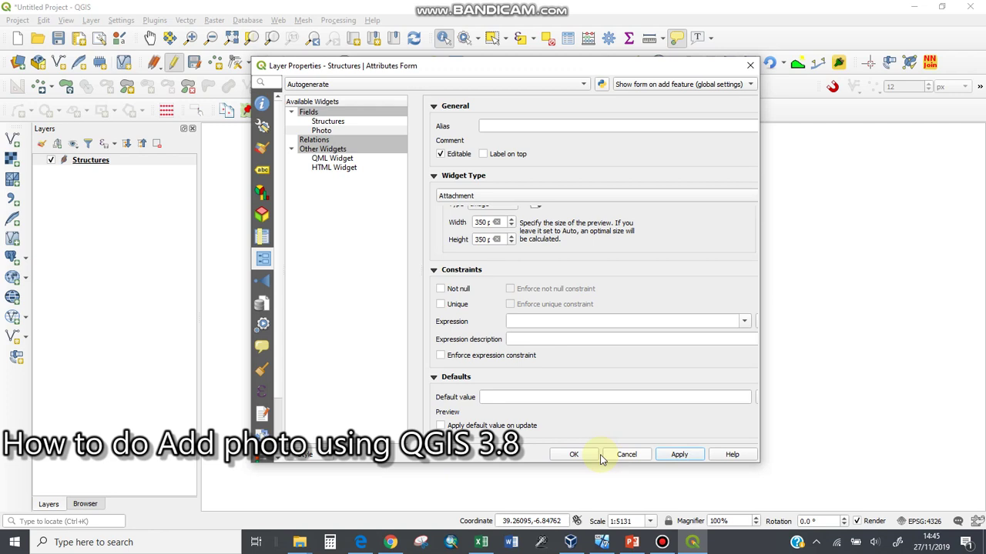
click(571, 455)
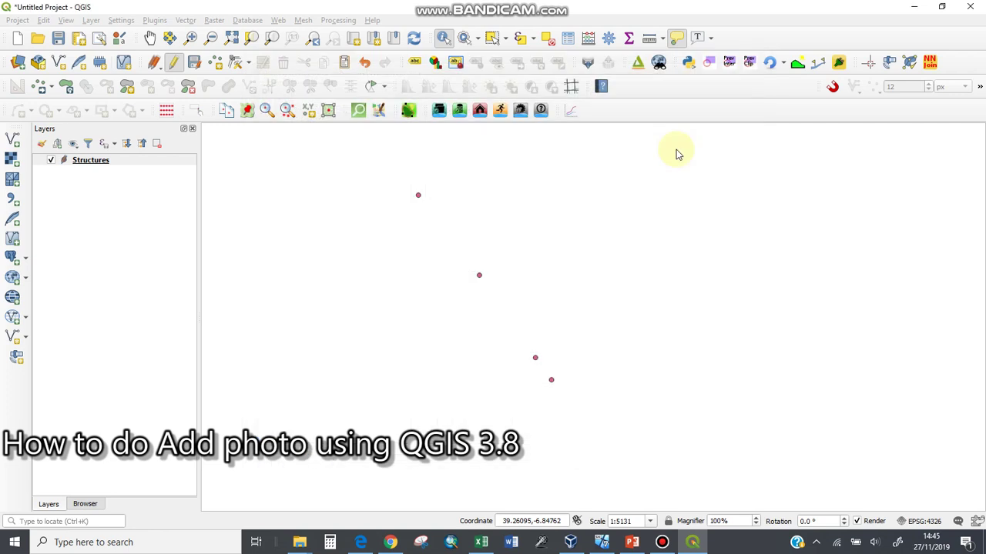
click(554, 381)
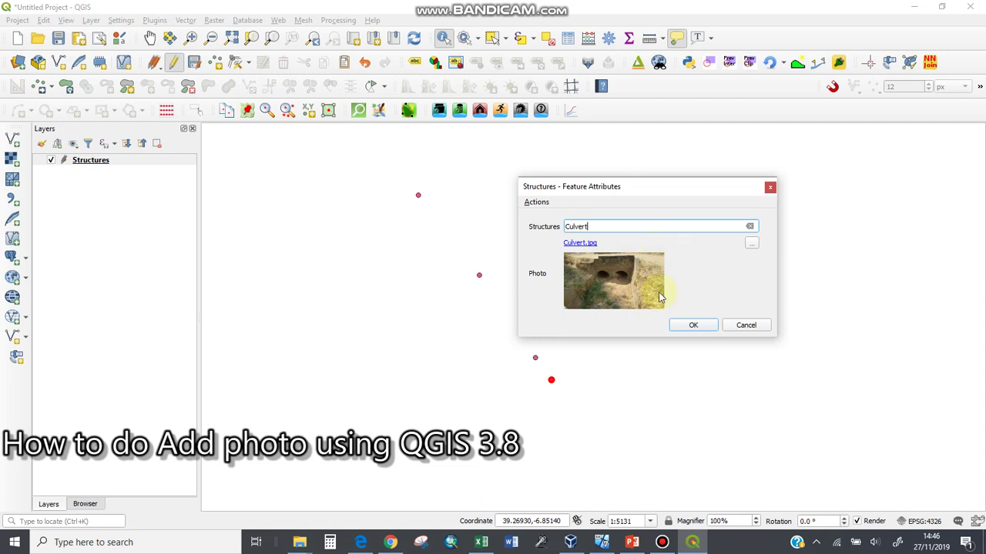
click(707, 326)
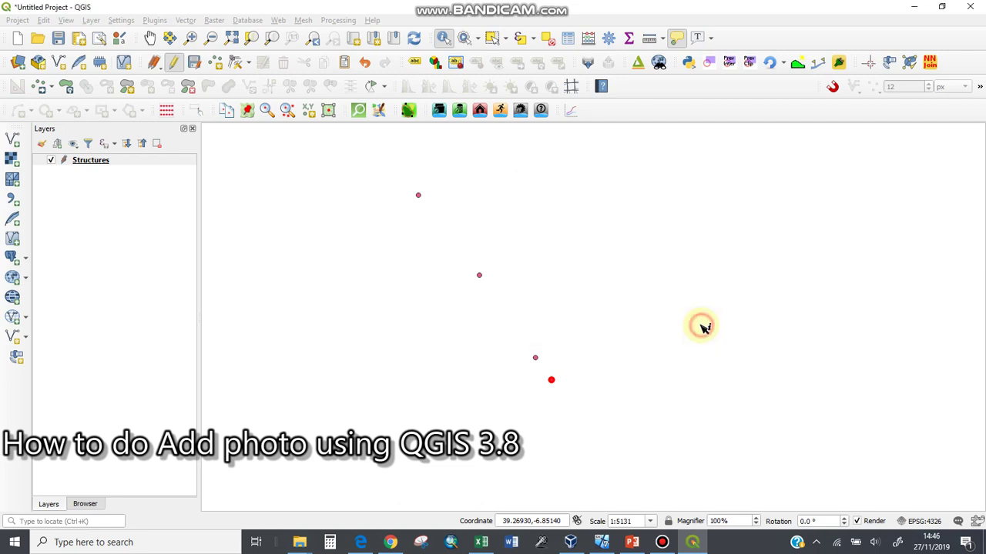
click(482, 277)
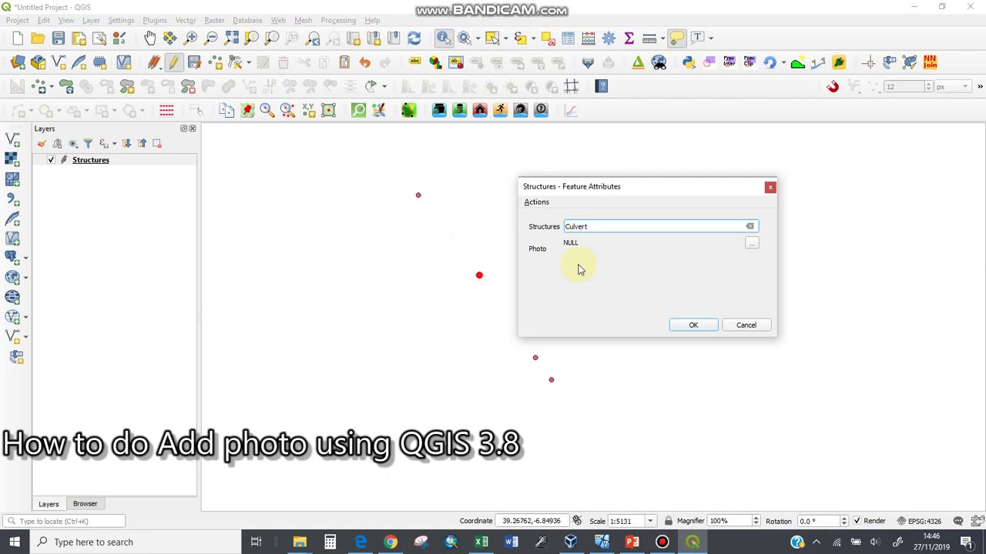
click(768, 189)
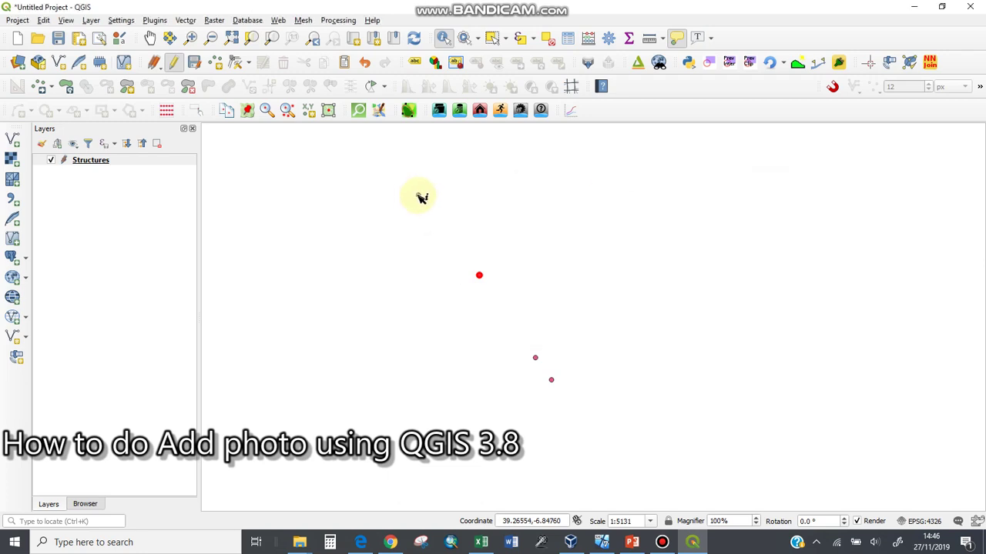
Attach Bridge.jpg as the Photo of the top Bridge point.
click(418, 194)
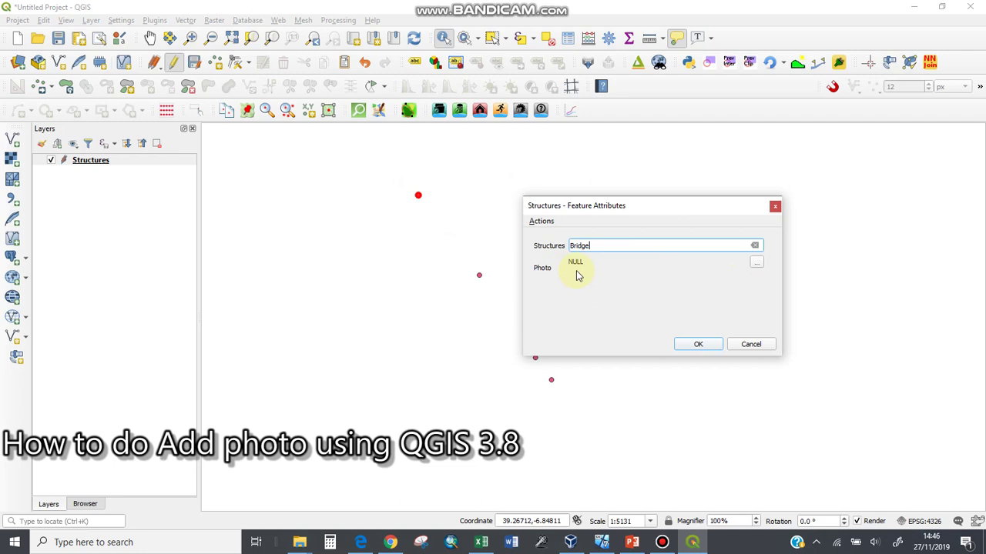
click(756, 265)
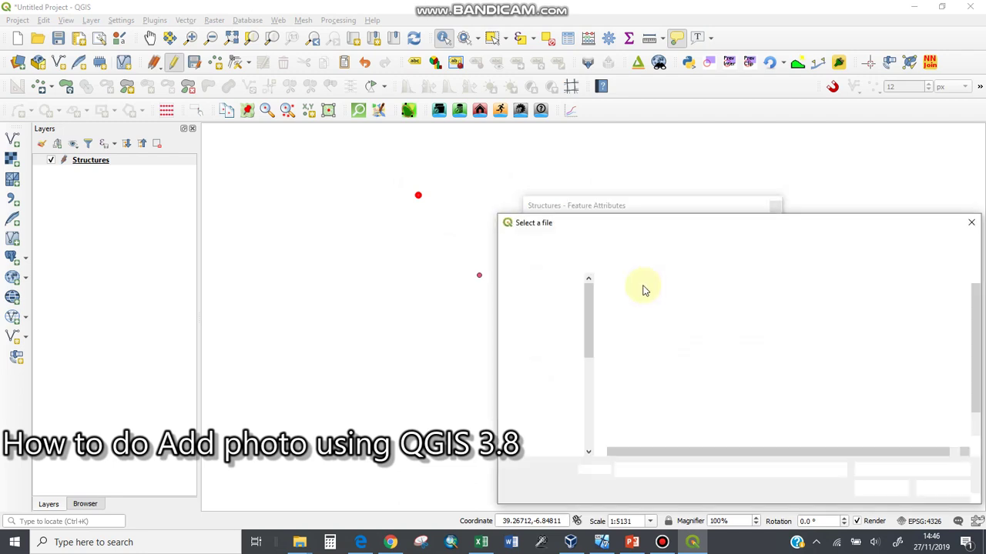
click(647, 312)
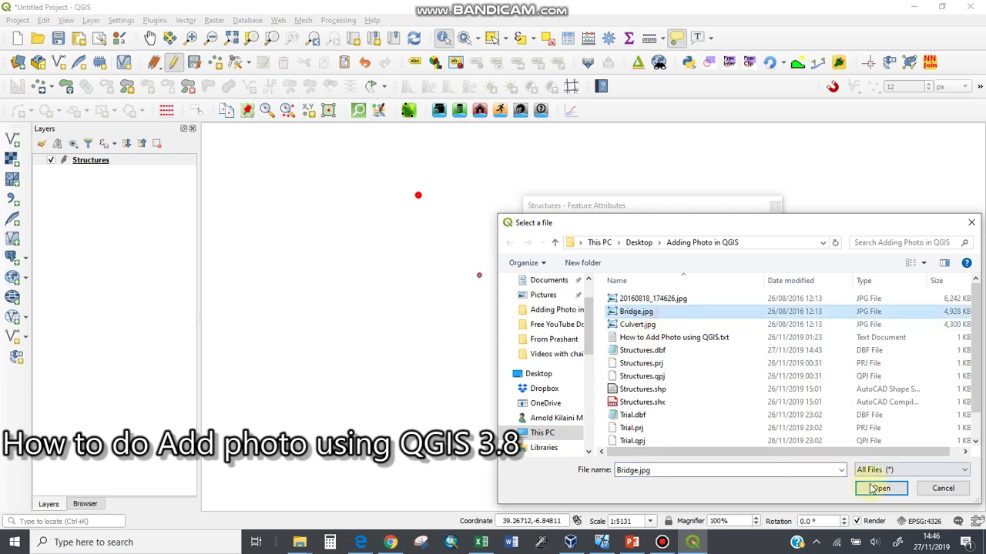
click(877, 489)
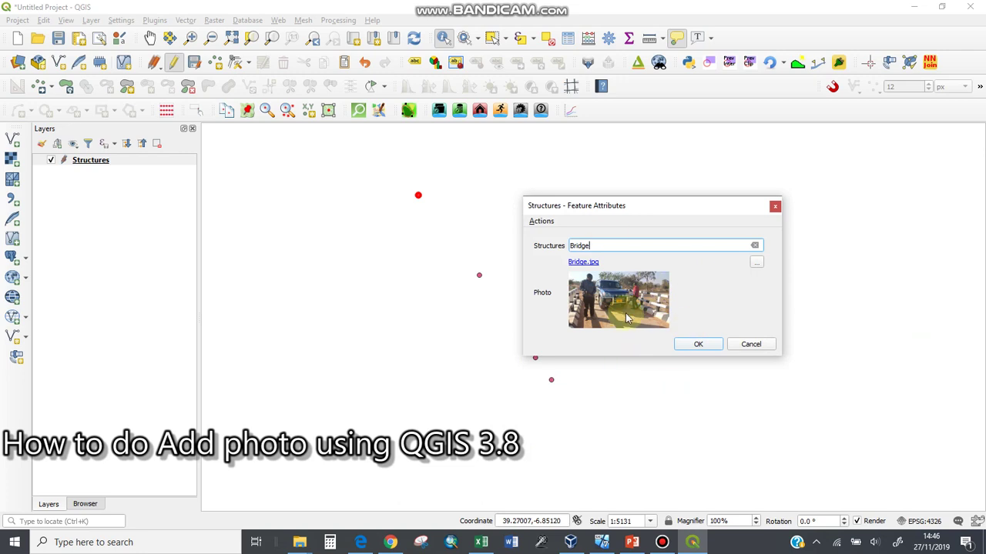
Reposition the attribute form to show the Bridge.jpg preview and bring up the 'Adding Photo in QGIS' folder.
drag(644, 207, 651, 162)
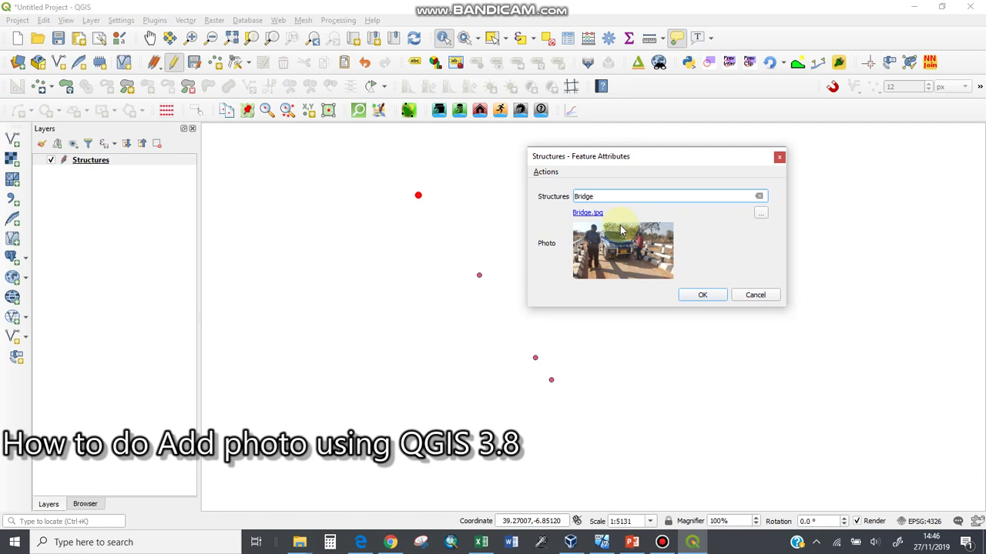
click(644, 156)
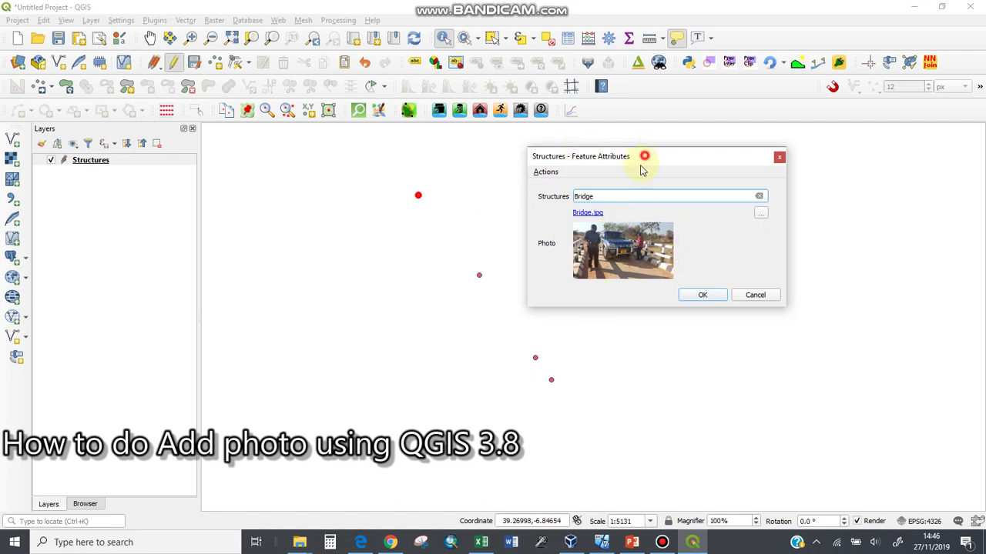
mouse_move(640, 164)
mouse_down()
mouse_move(624, 162)
mouse_move(646, 156)
mouse_up()
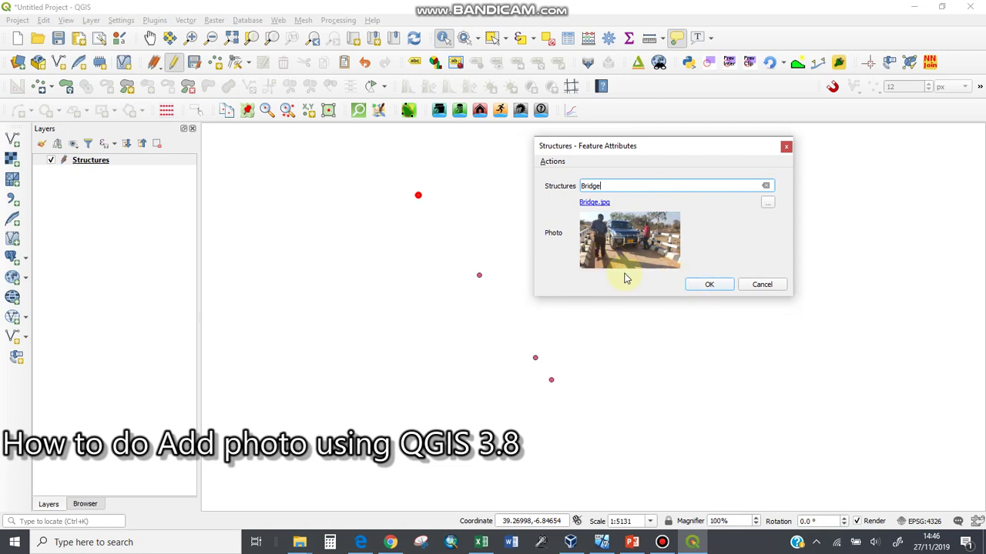
drag(659, 158, 654, 166)
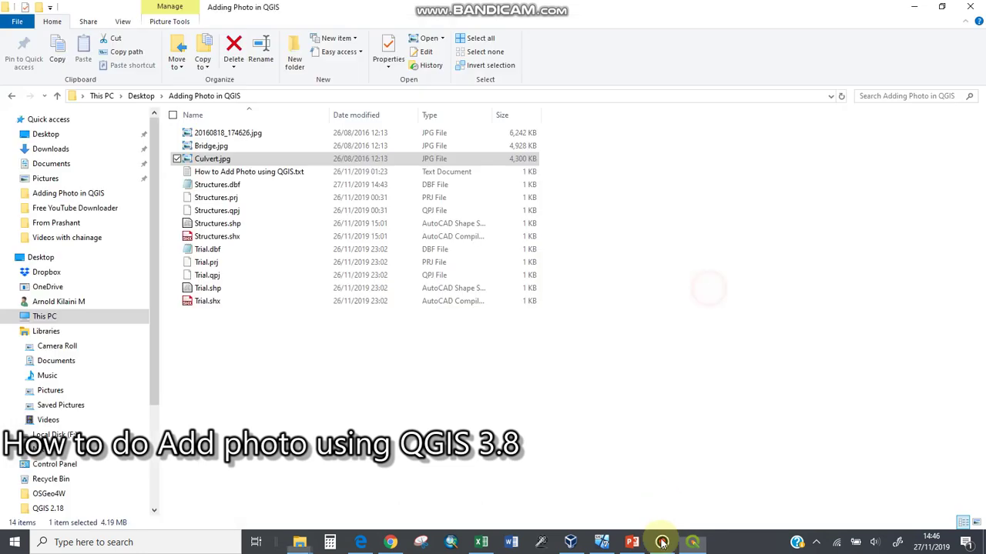
click(661, 542)
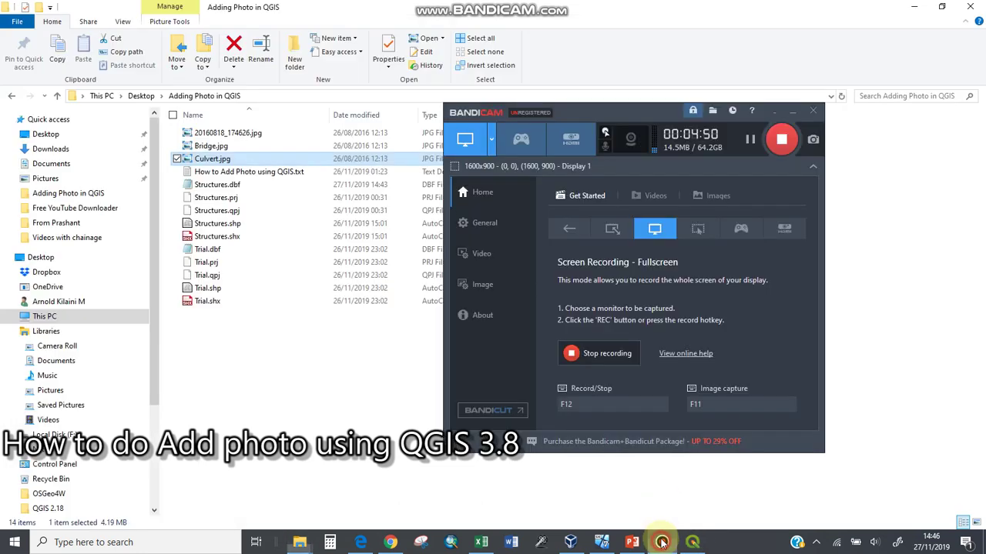